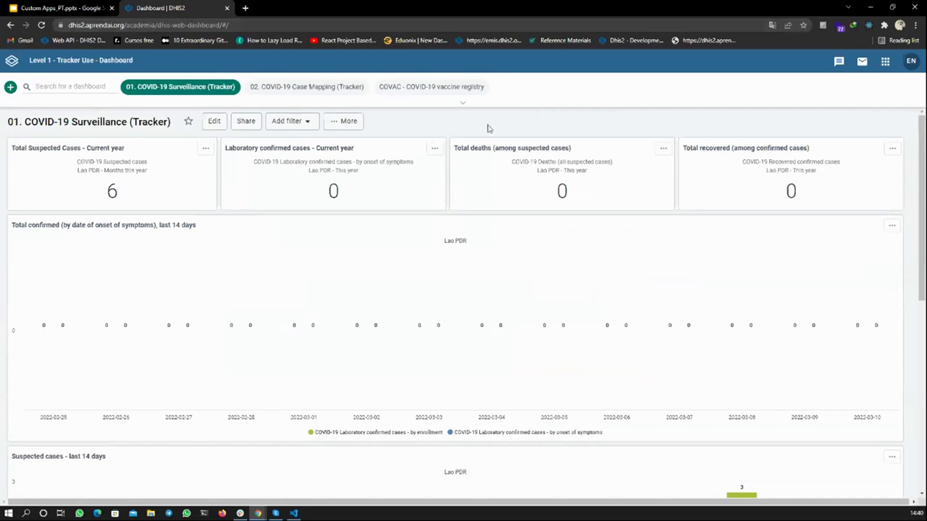
- Launch the Covid-19 Certificate app from the DHIS2 apps menu
left_click(884, 64)
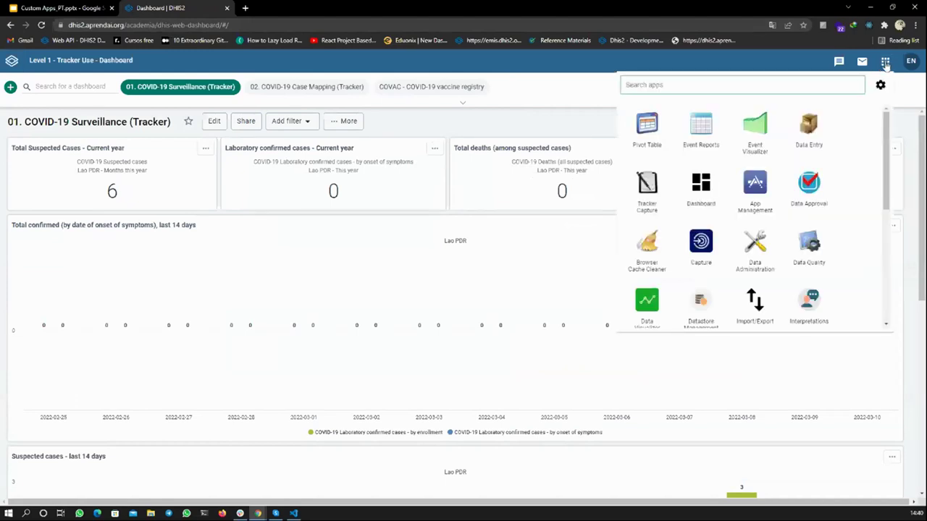
scroll(818, 121, "down", 1)
scroll(821, 122, "down", 5)
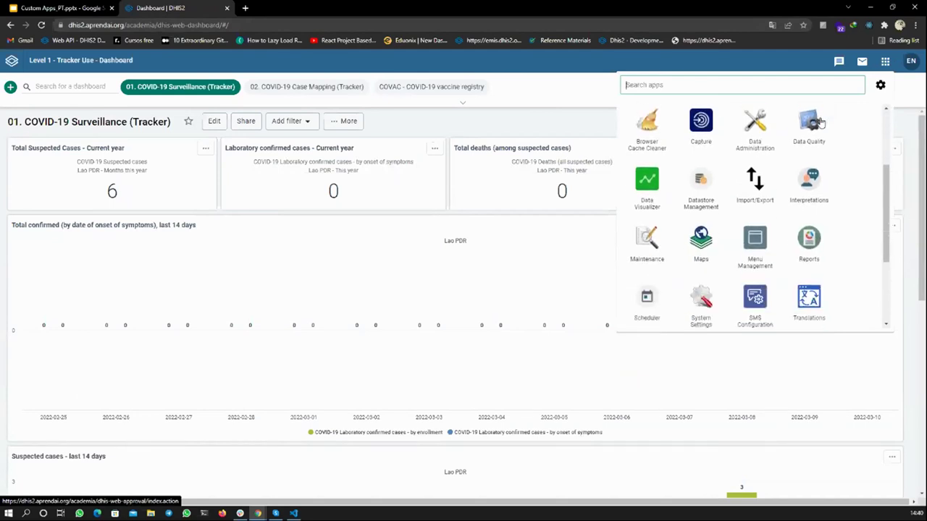
scroll(818, 120, "down", 2)
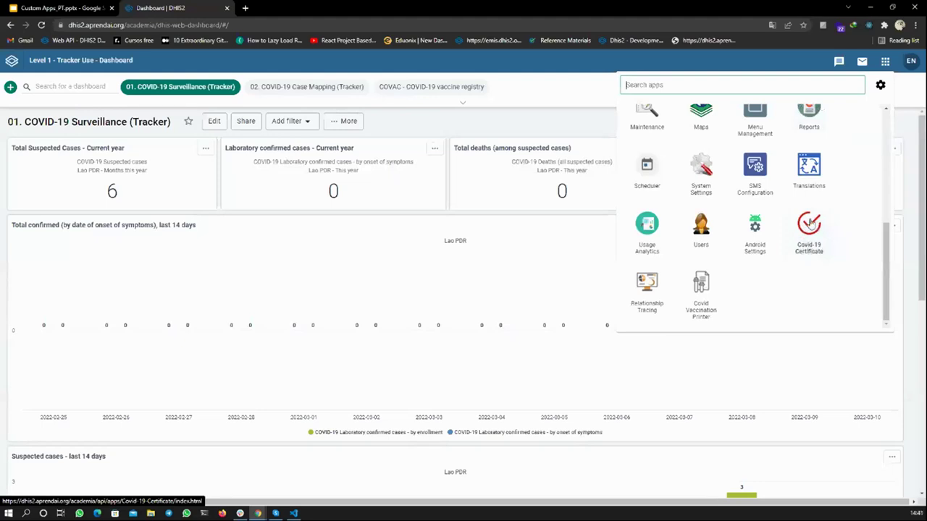
scroll(801, 239, "up", 1)
scroll(801, 239, "down", 1)
left_click(814, 243)
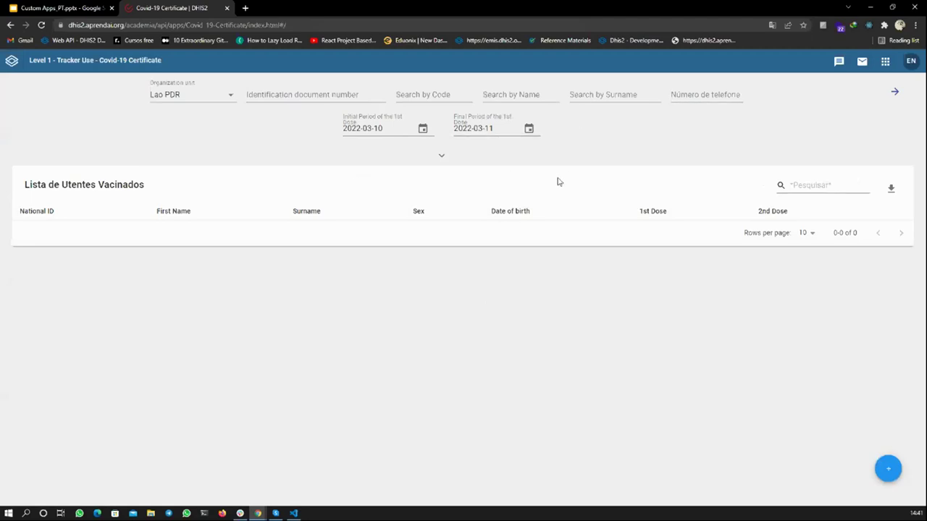
- Search for the vaccinated person by name and open their details showing two doses
left_click(496, 94)
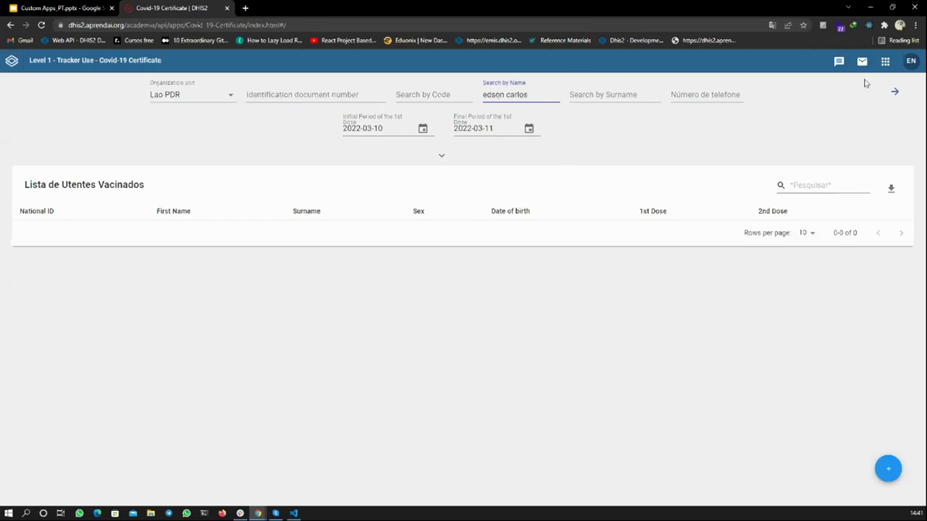
left_click(895, 93)
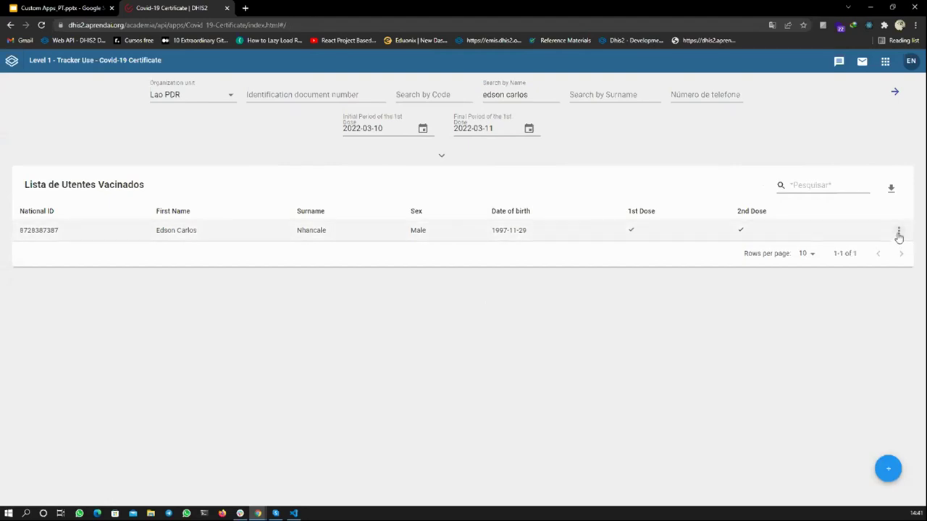
left_click(898, 233)
left_click(882, 239)
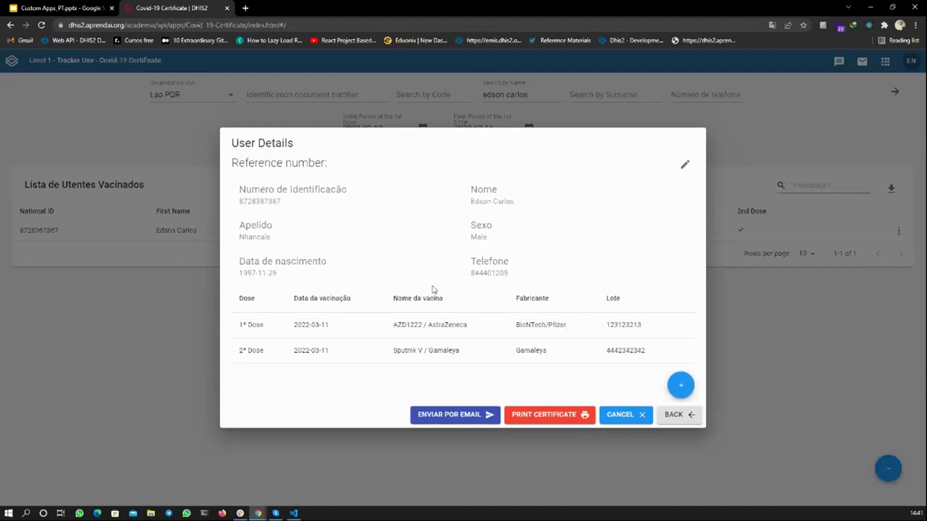
- Generate the person's draft vaccination certificate PDF, review it, and return to the certificate app
left_click(549, 421)
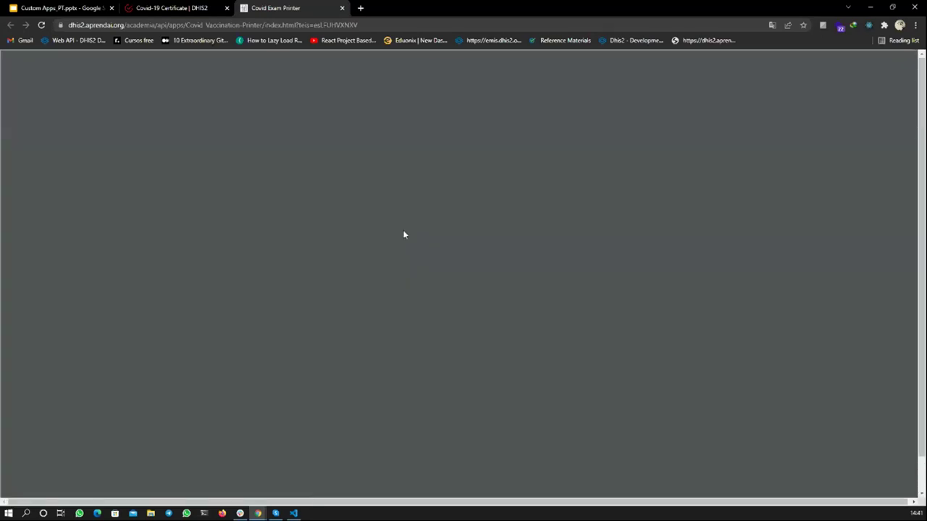
scroll(404, 234, "down", 1)
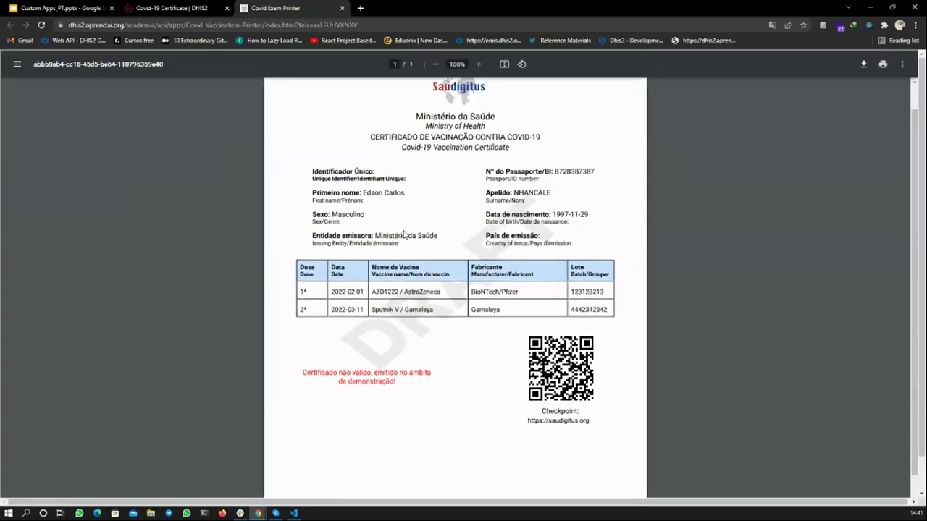
scroll(404, 234, "up", 2)
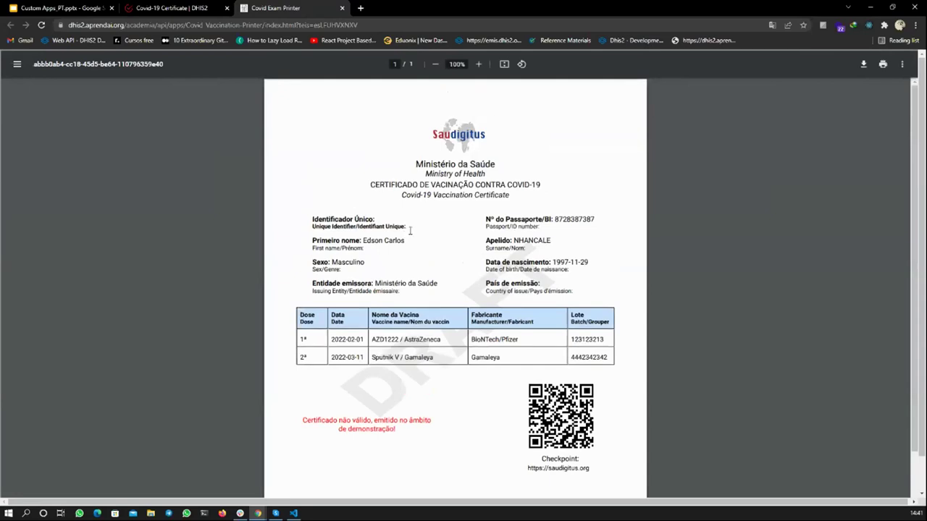
scroll(410, 230, "down", 1)
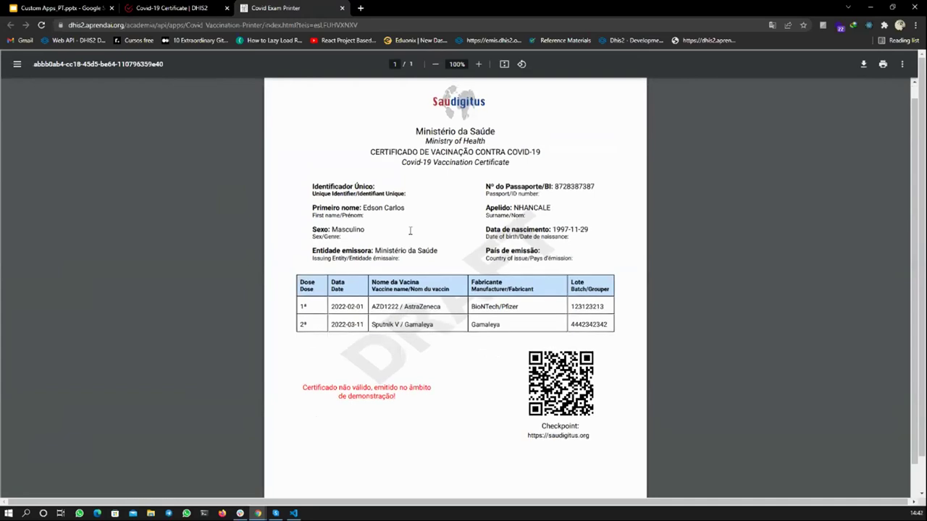
scroll(410, 231, "up", 1)
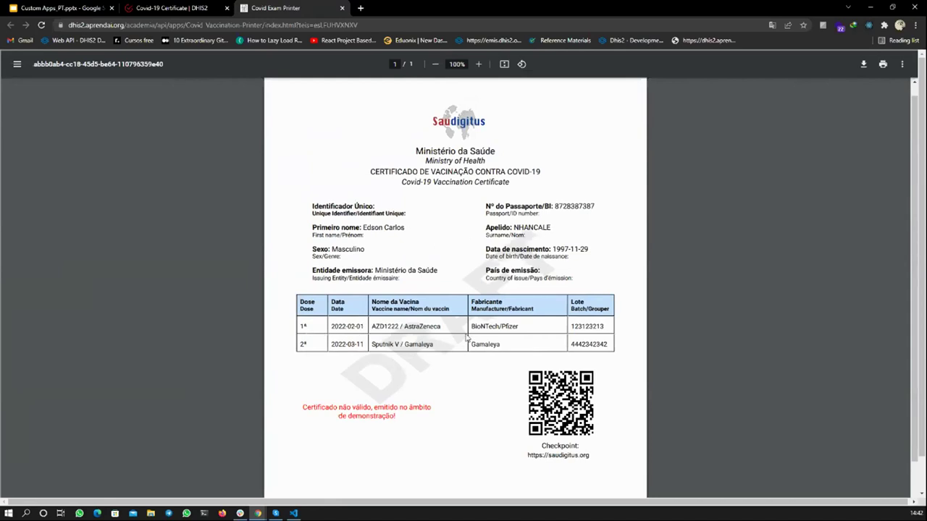
scroll(467, 361, "down", 1)
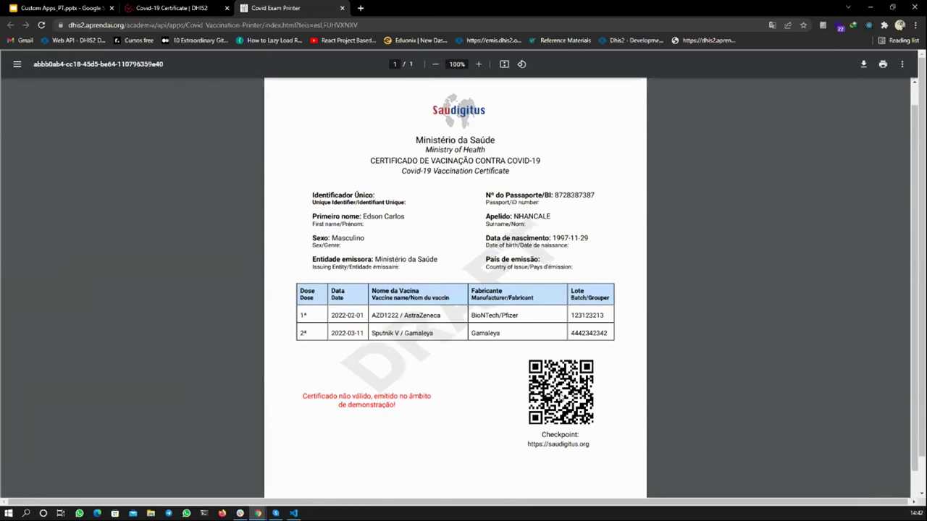
scroll(560, 391, "up", 1)
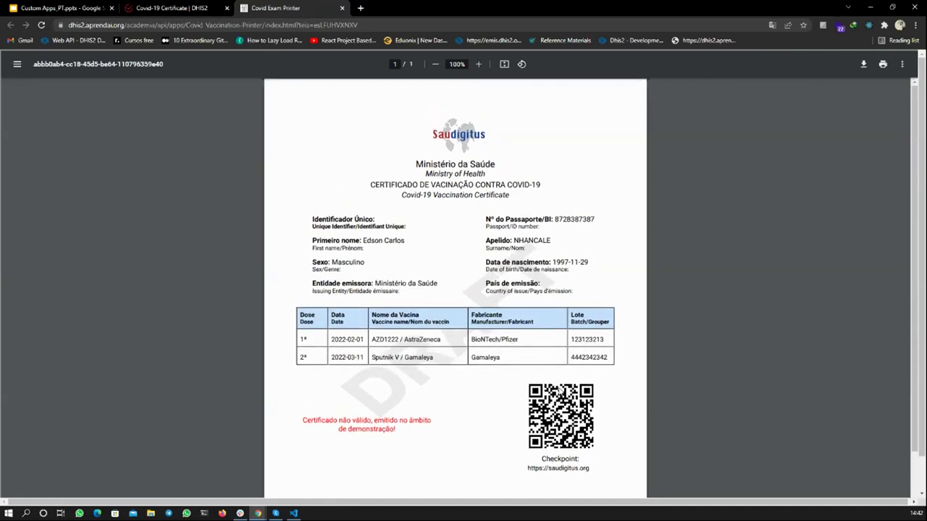
scroll(560, 391, "down", 4)
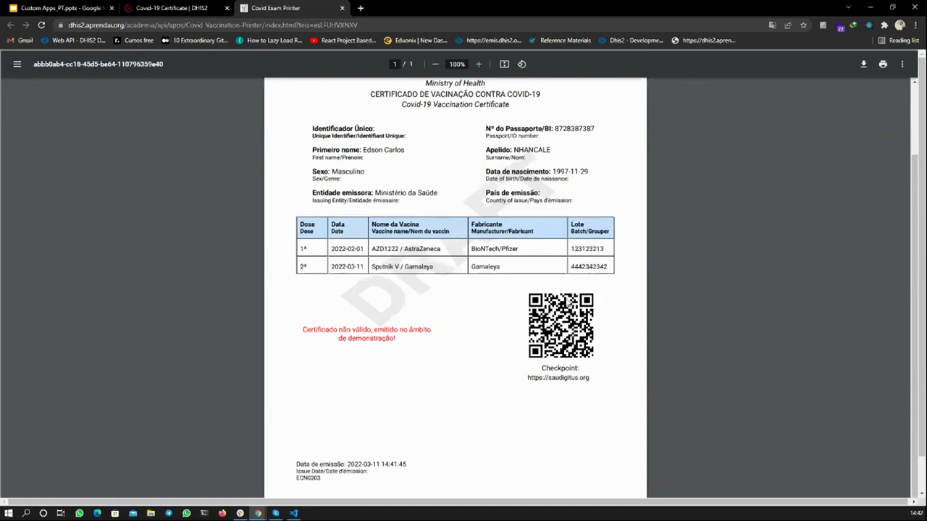
scroll(567, 303, "up", 3)
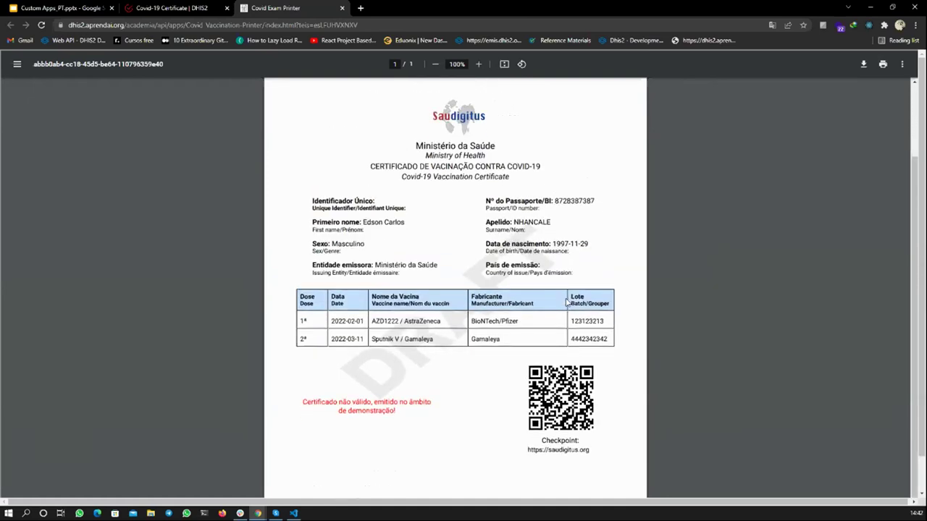
scroll(567, 303, "down", 3)
scroll(567, 299, "up", 2)
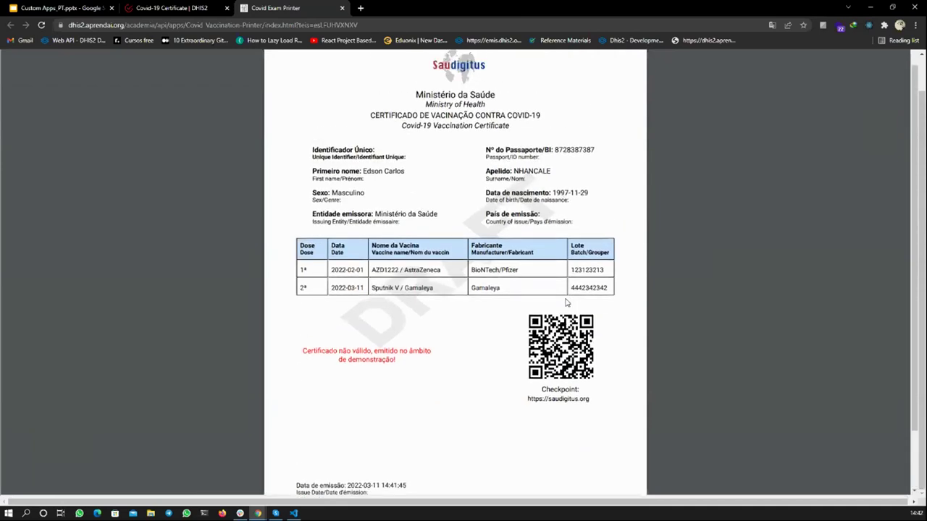
scroll(538, 288, "up", 1)
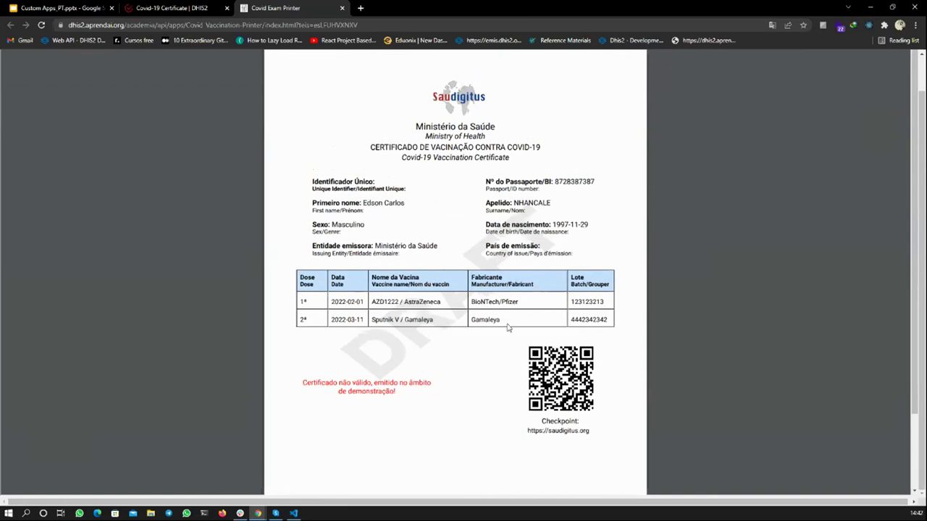
left_click(208, 5)
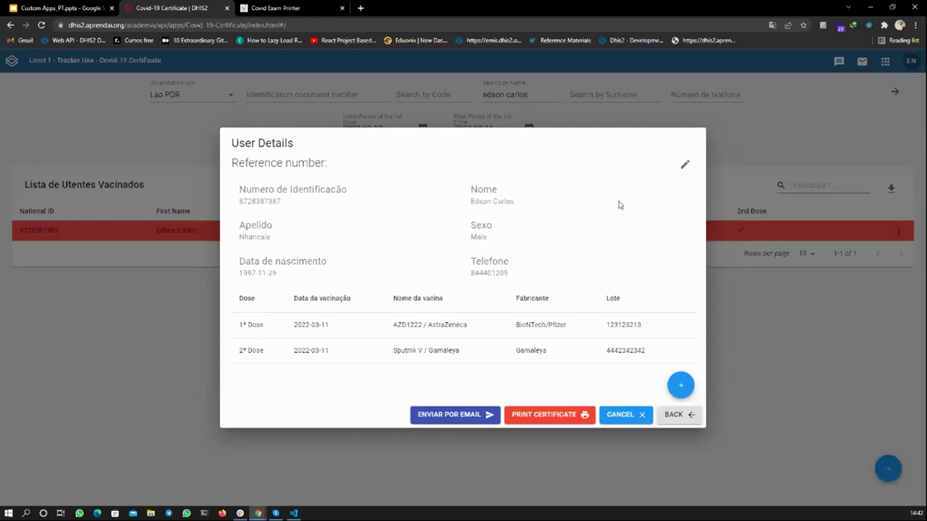
- Replace the name search with another patient's name and open that patient's details
left_click(729, 283)
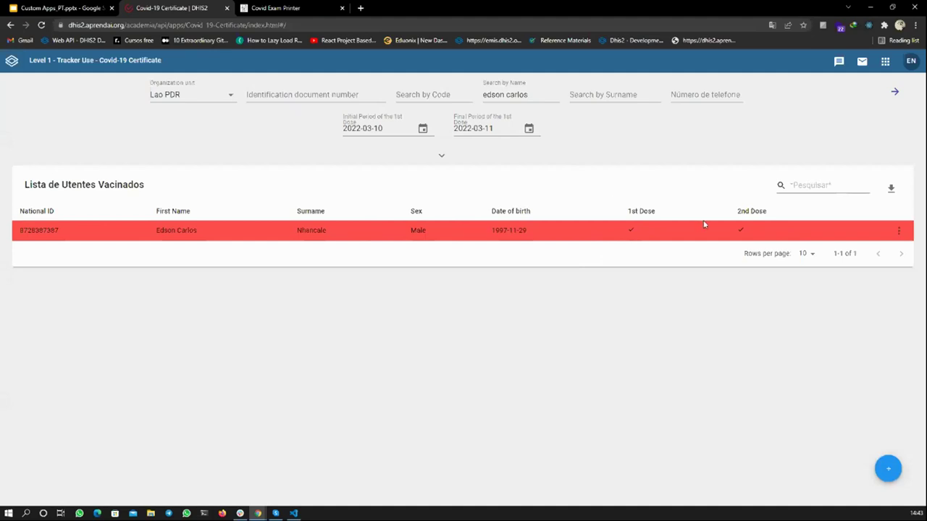
left_click(530, 90)
left_click_drag(481, 94, 528, 97)
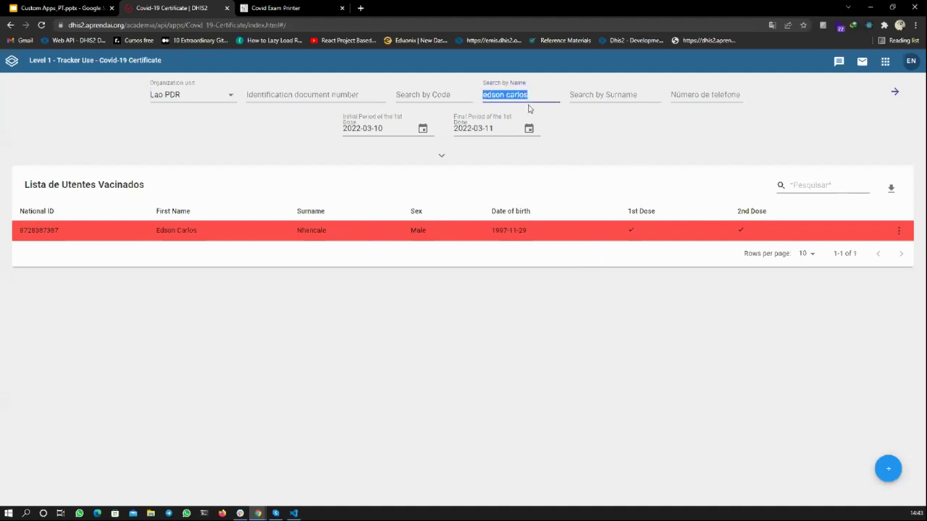
key("BackSpace")
type("braima")
left_click(895, 100)
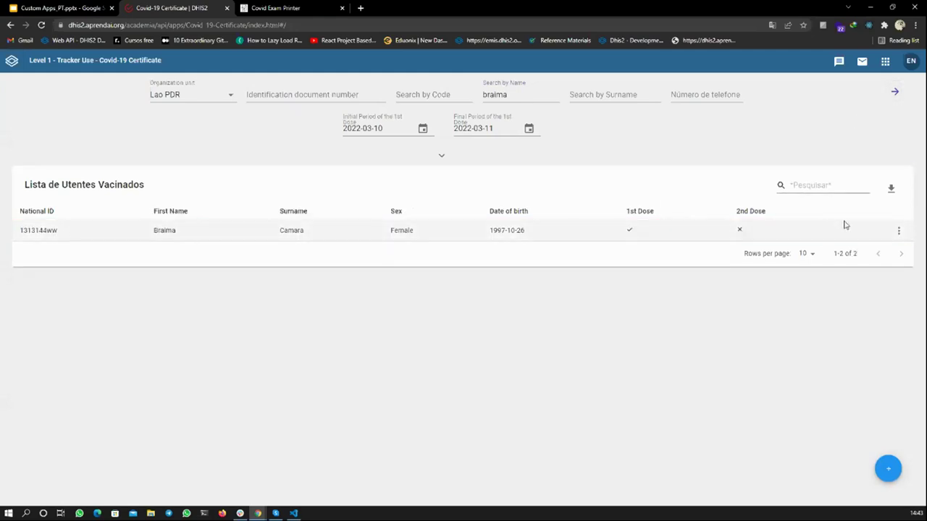
left_click(898, 230)
left_click(876, 238)
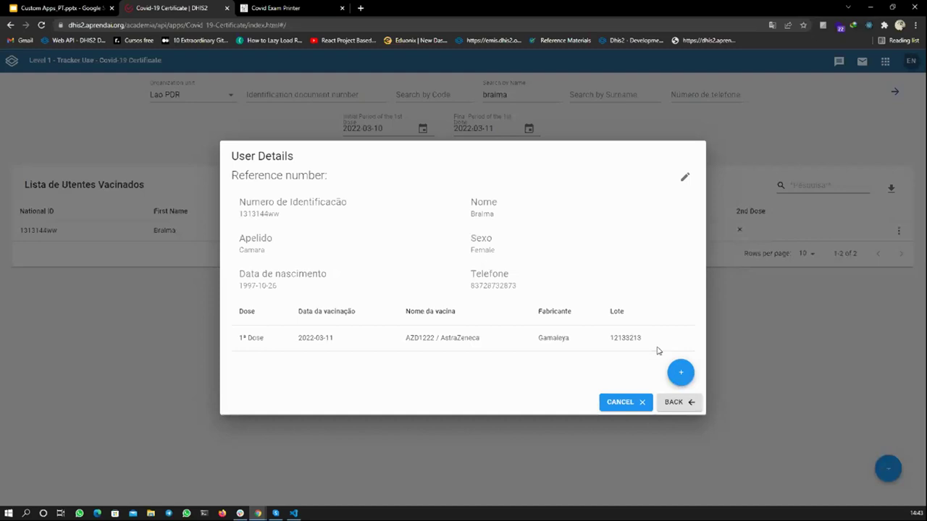
- Record a 2nd dose of AZD1222 / AstraZeneca, manufacturer AstraZeneca, lot 65473653, then close the details
left_click(680, 371)
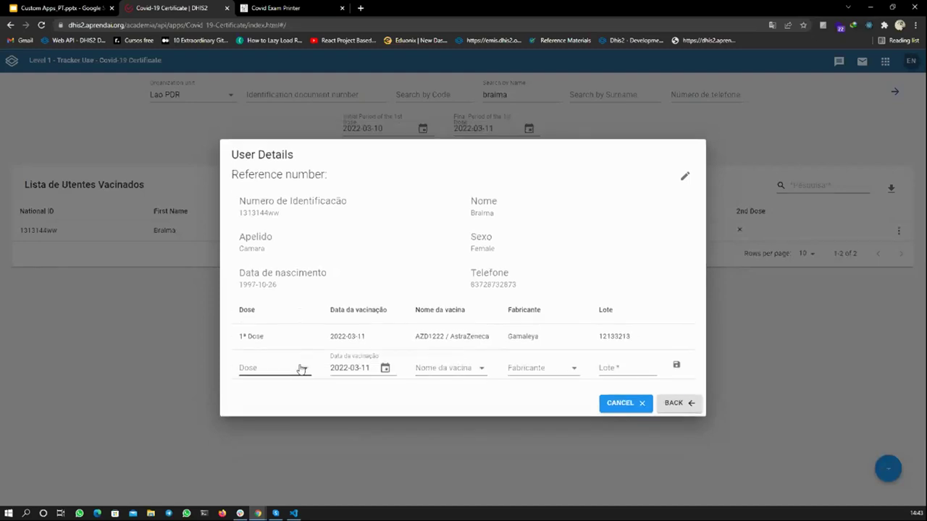
left_click(302, 370)
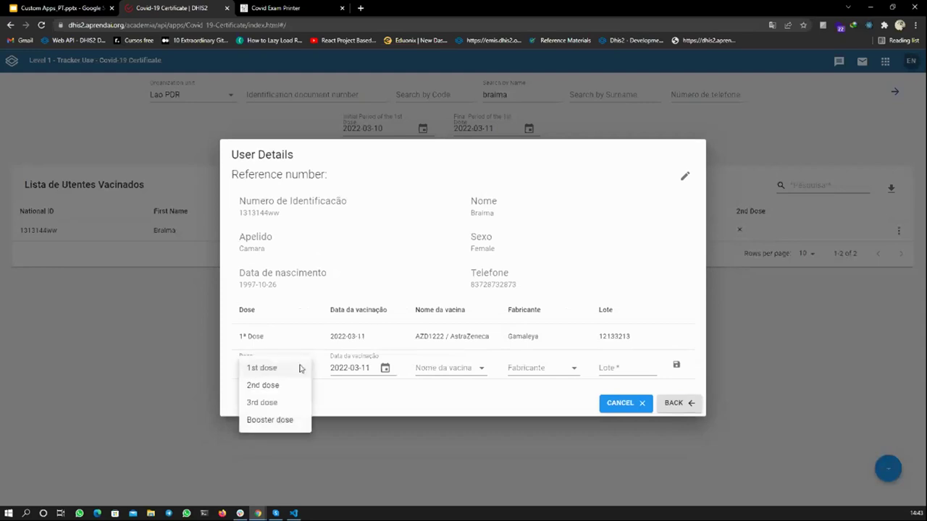
left_click(279, 385)
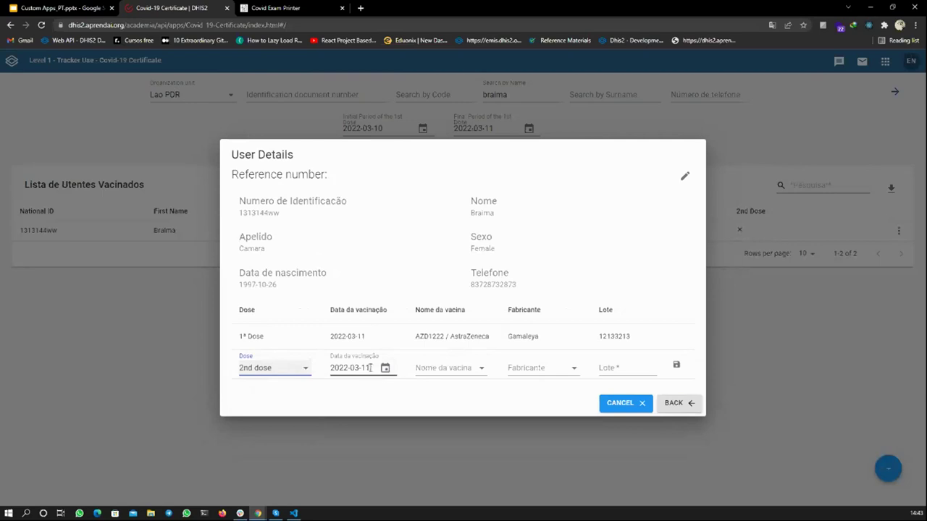
left_click(331, 367)
left_click(431, 368)
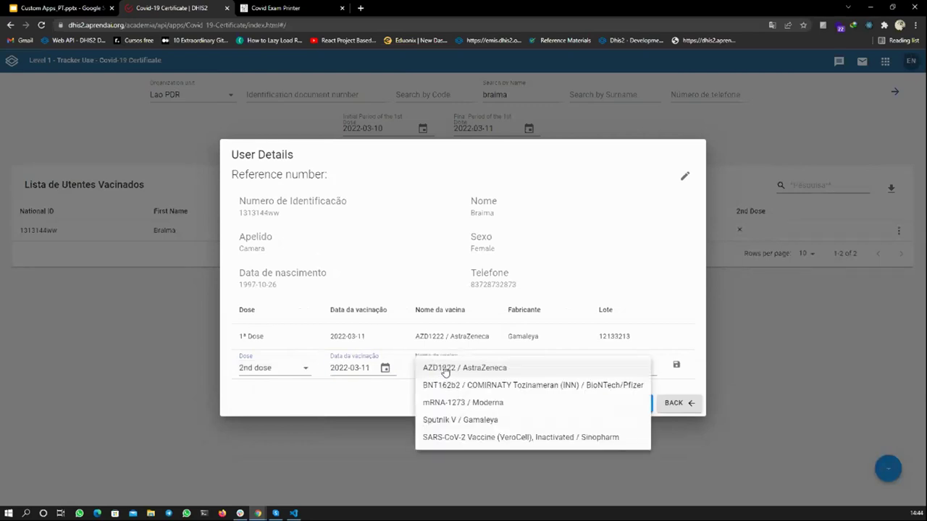
left_click(465, 370)
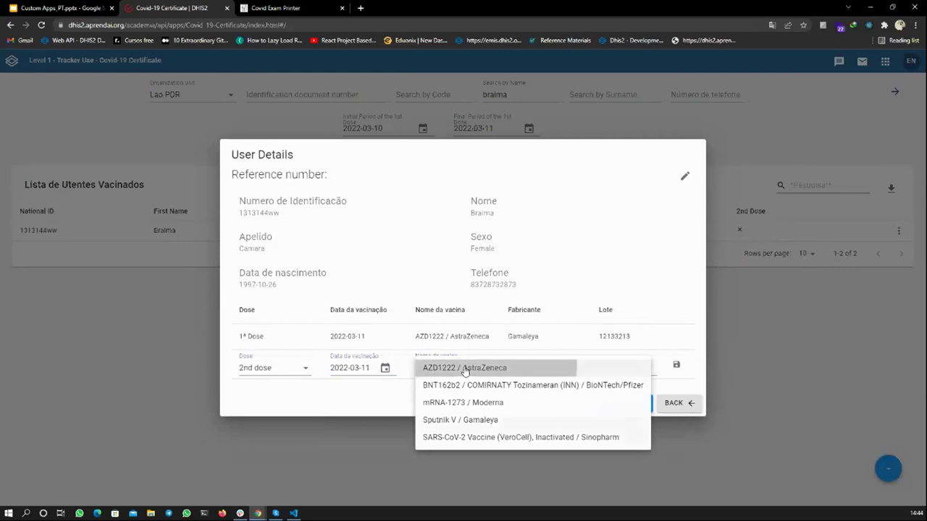
left_click(538, 375)
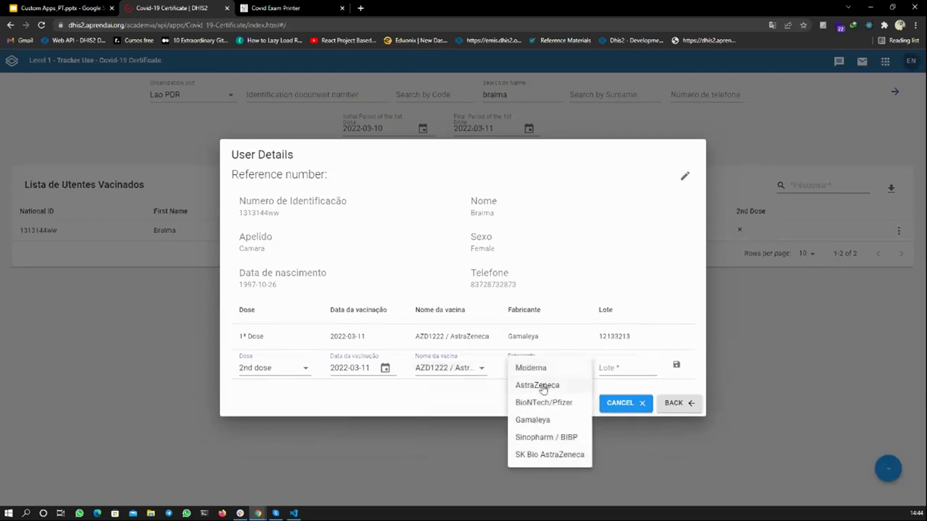
left_click(543, 388)
left_click(630, 368)
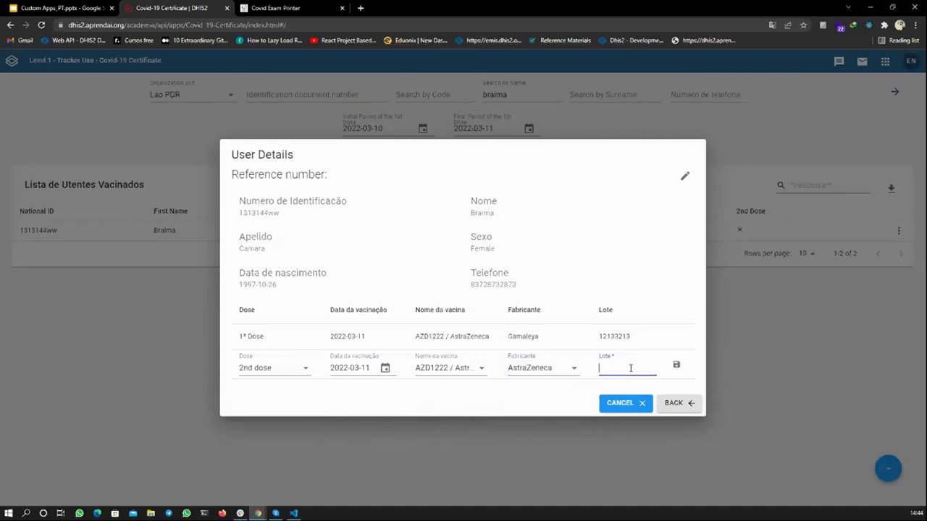
type("65473653")
left_click(676, 365)
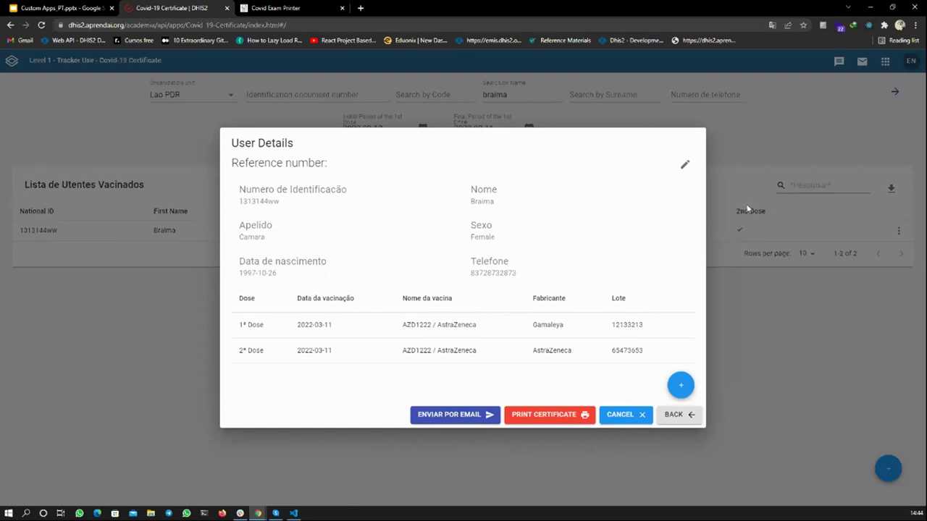
left_click(737, 252)
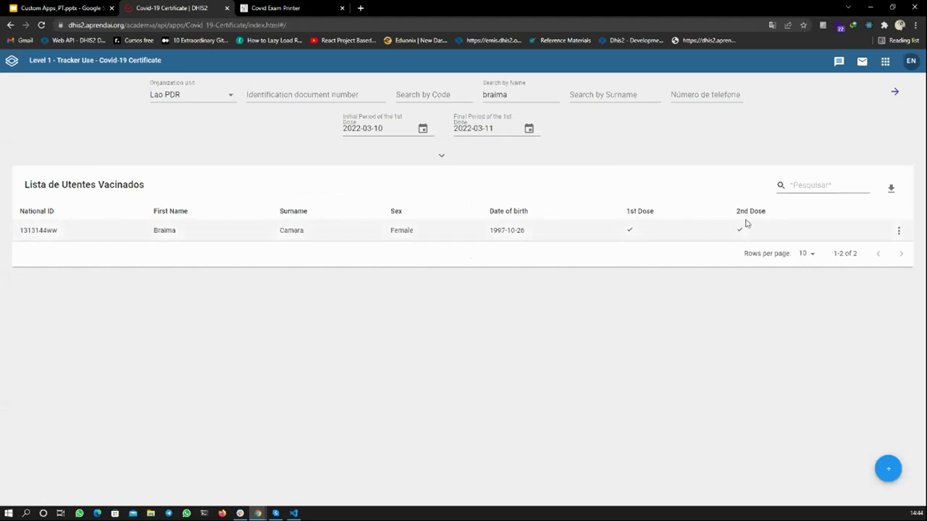
- Print the patient's two-dose AstraZeneca certificate PDF, then close the patient details
left_click(898, 232)
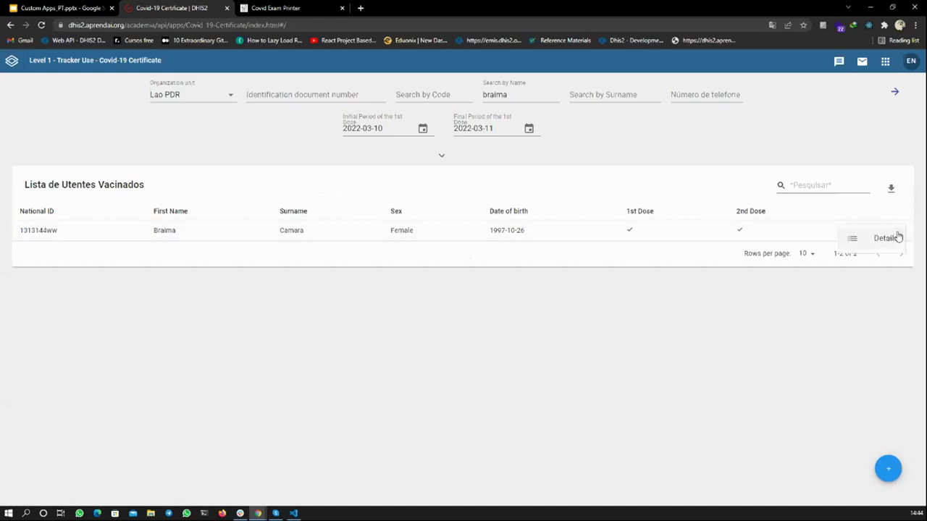
left_click(882, 239)
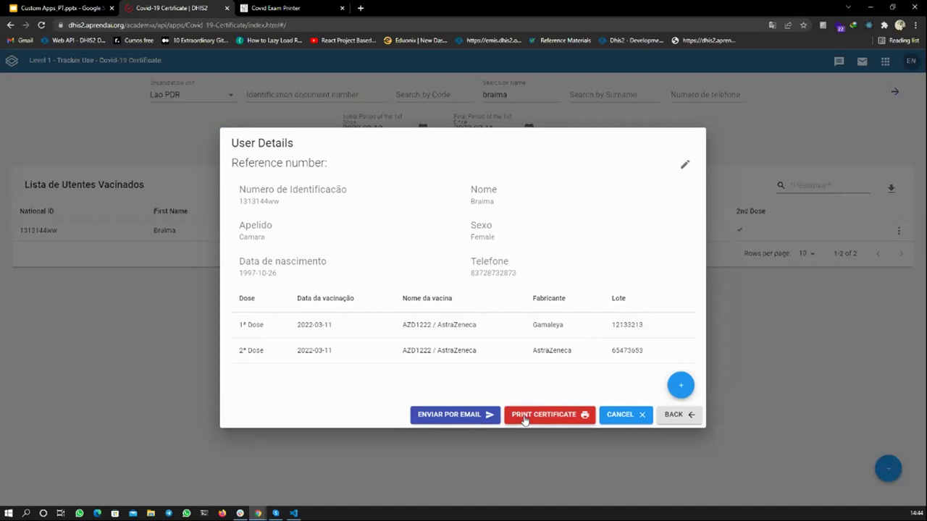
left_click(525, 419)
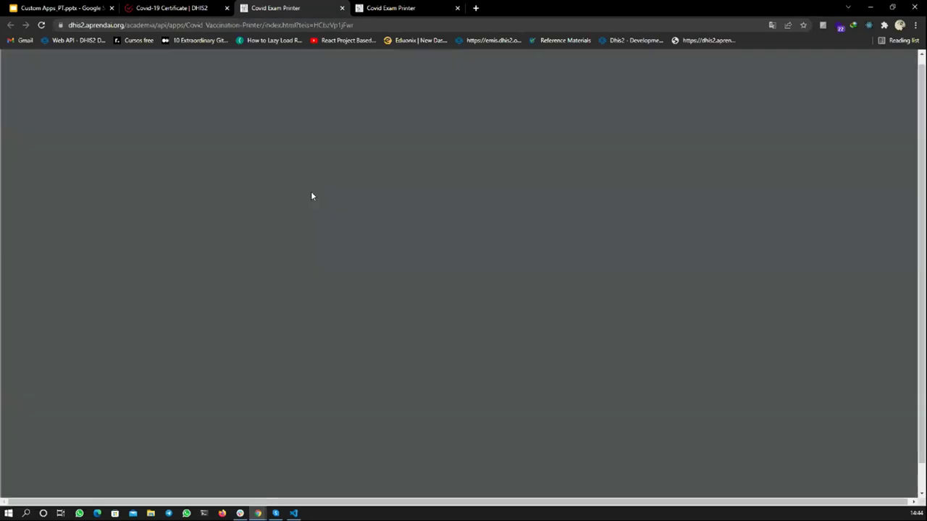
scroll(340, 188, "down", 3)
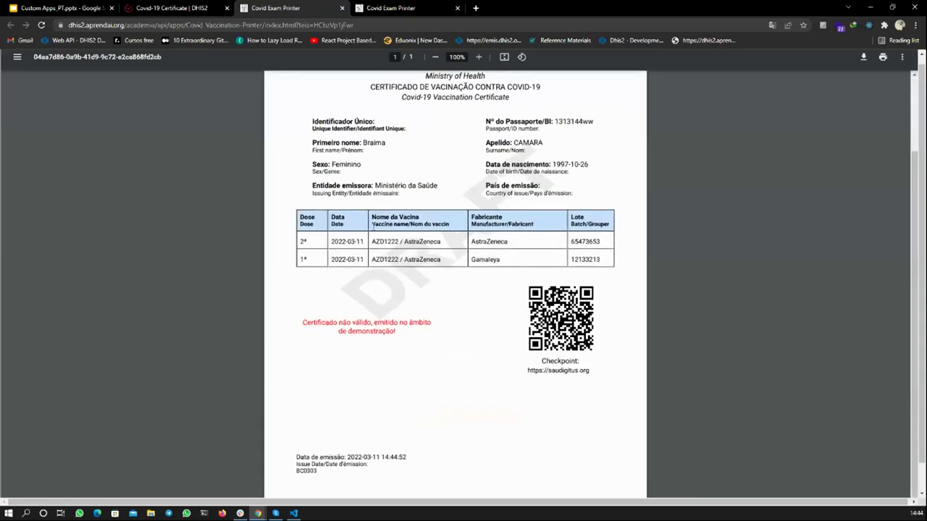
scroll(299, 166, "up", 2)
left_click(171, 8)
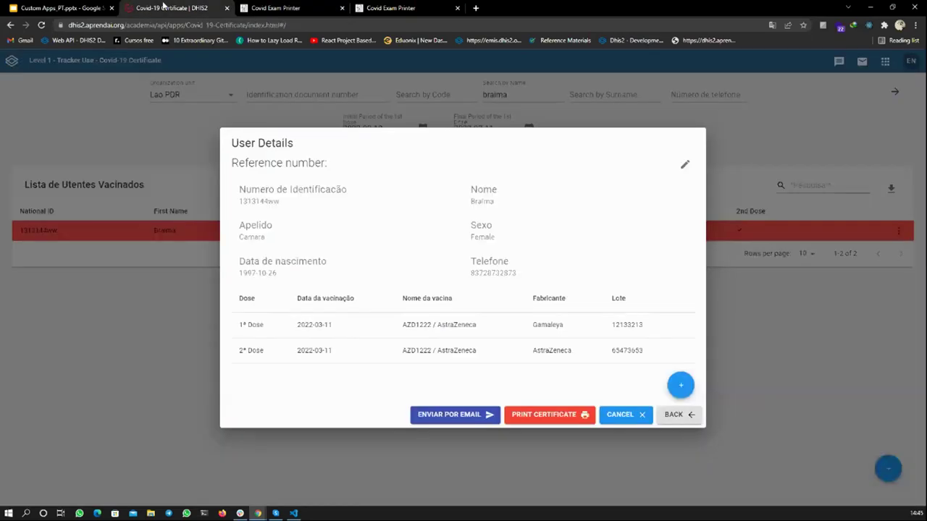
left_click(181, 354)
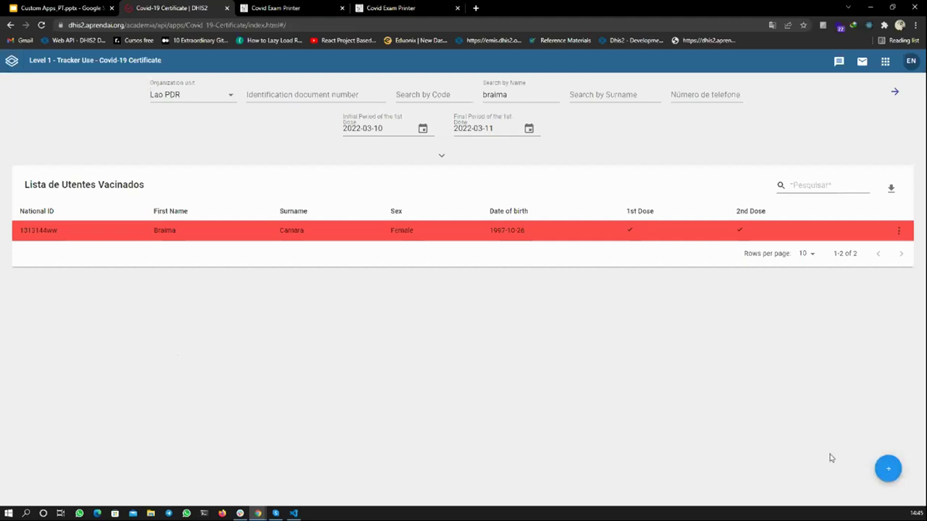
- Start a new patient record with the identification number, first name and surname
left_click(888, 470)
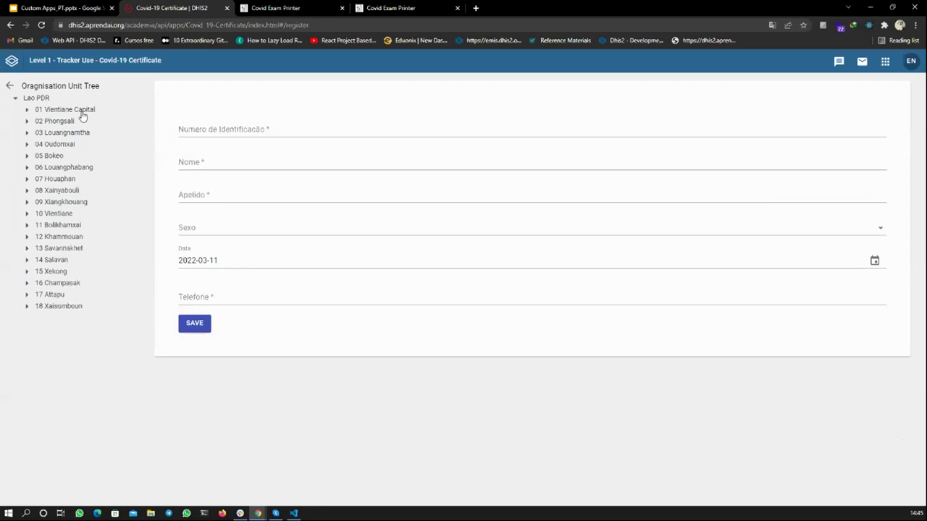
left_click(204, 132)
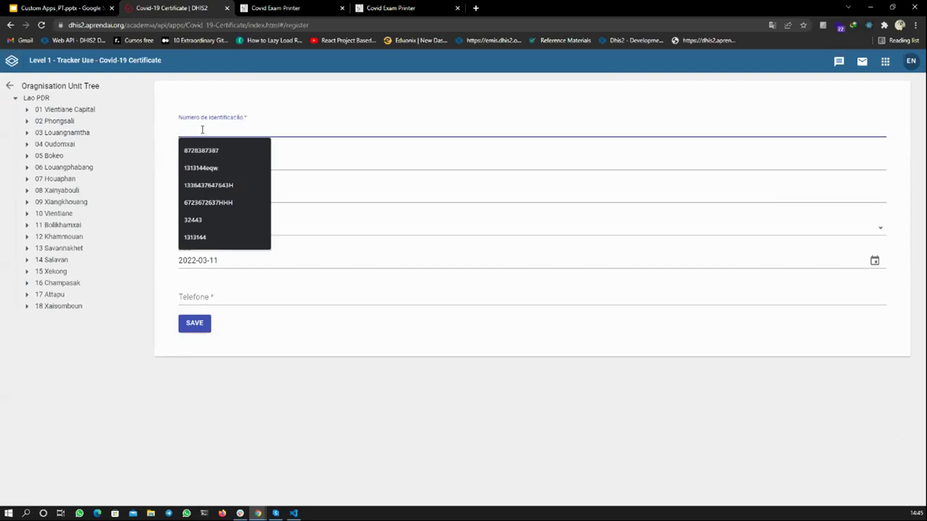
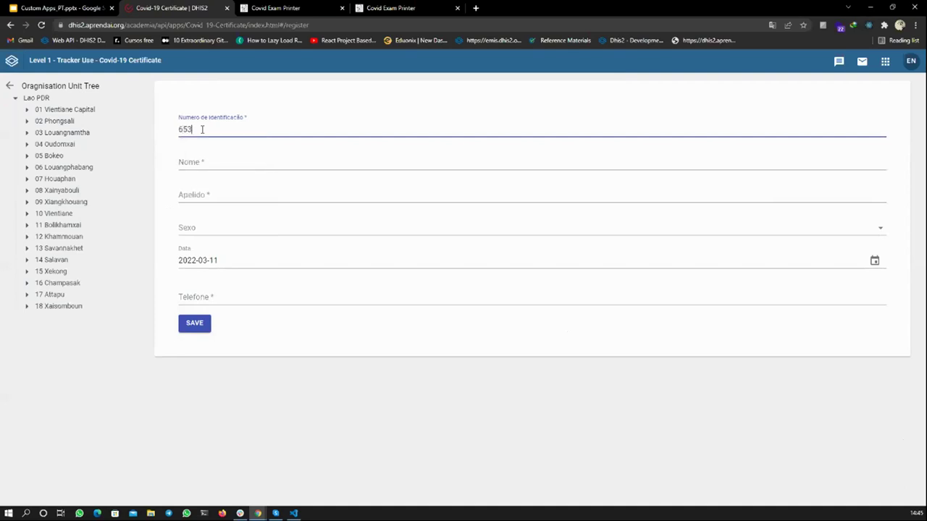
left_click(201, 160)
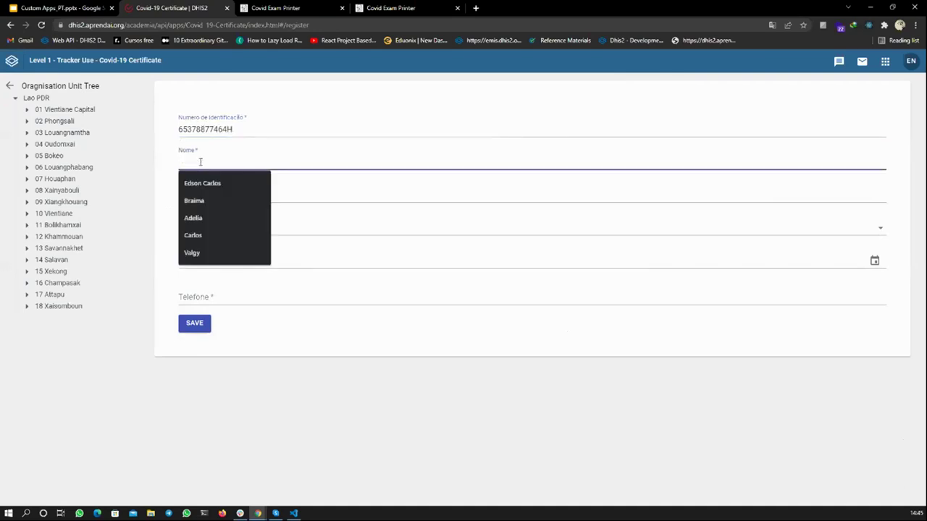
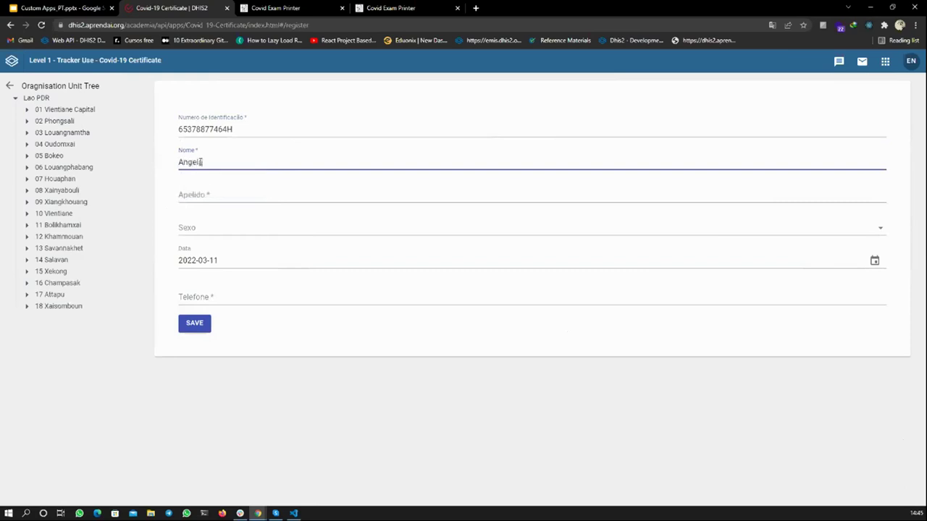
left_click(202, 193)
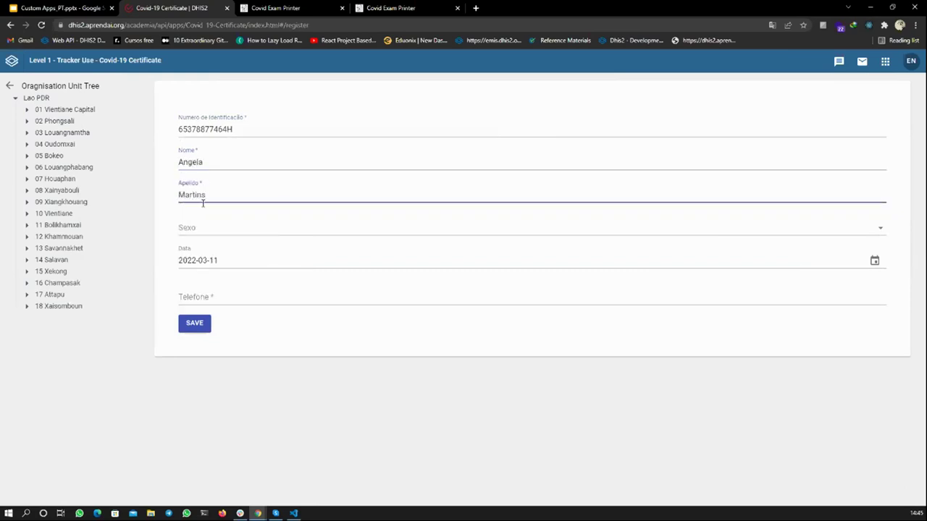
- Set sex Male, date 1987-06-12 and the phone number, then attempt to save
left_click(203, 229)
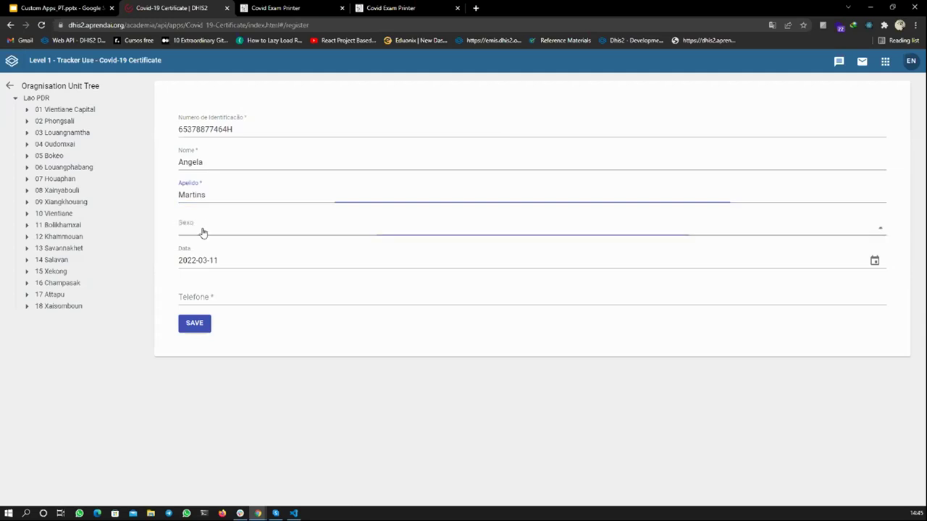
left_click(201, 246)
left_click(210, 259)
left_click_drag(222, 261, 179, 260)
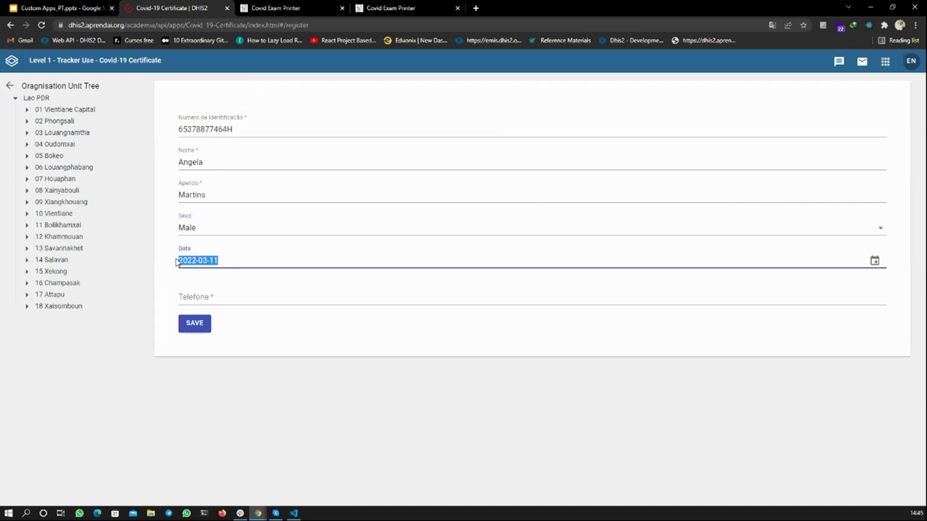
key("BackSpace")
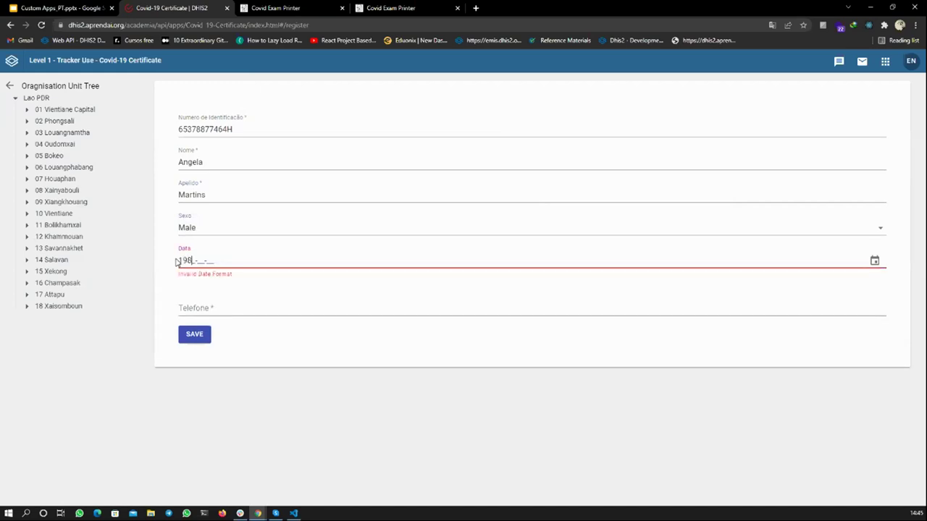
type("1987-06-12")
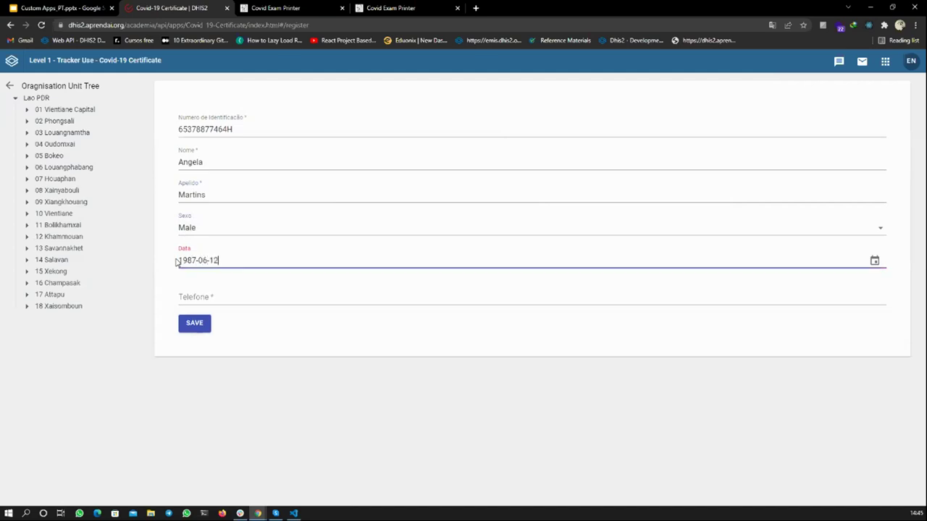
left_click(200, 294)
type("853473625")
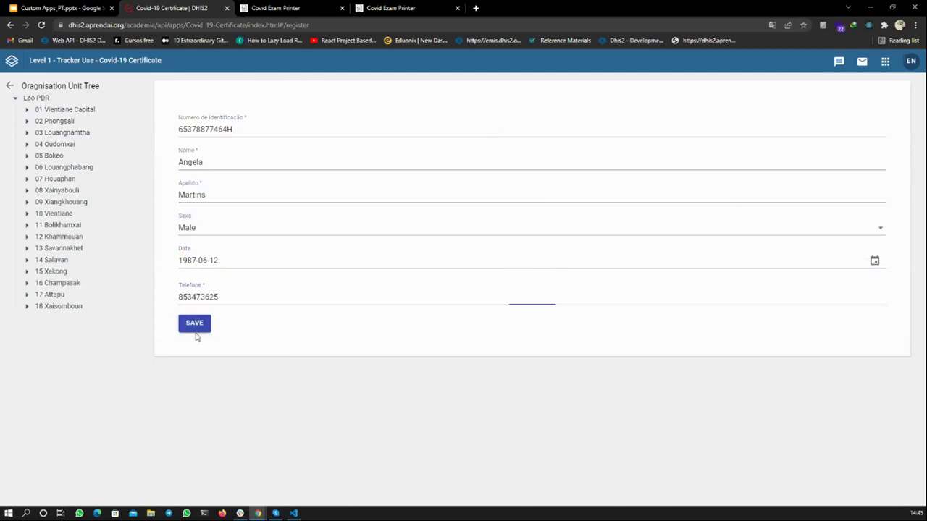
left_click(197, 323)
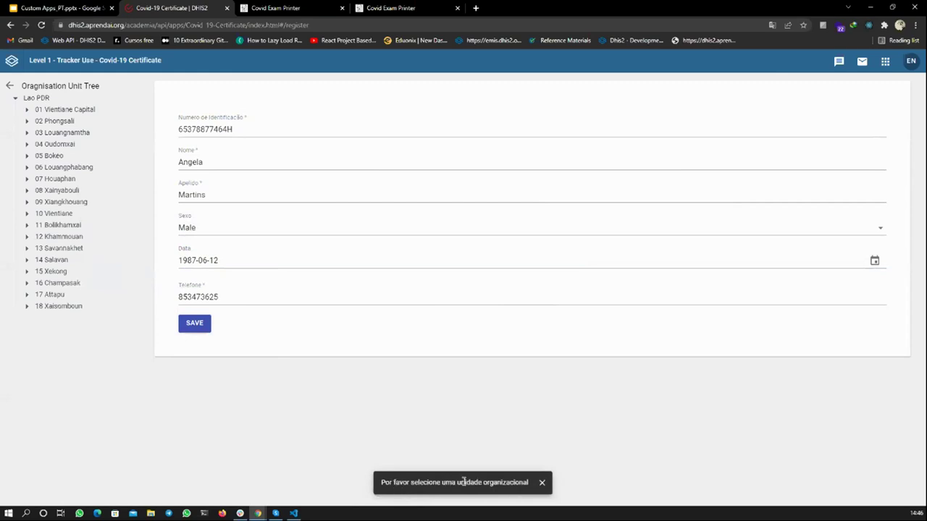
- Save the new patient under organisation unit CHW Mahosot in Vientiane Capital
left_click(27, 109)
left_click(39, 121)
left_click(71, 133)
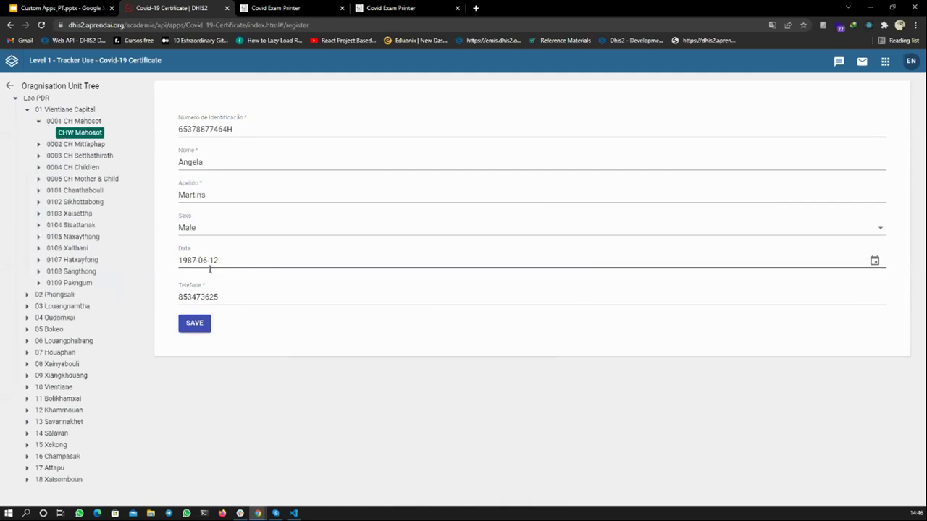
left_click(196, 326)
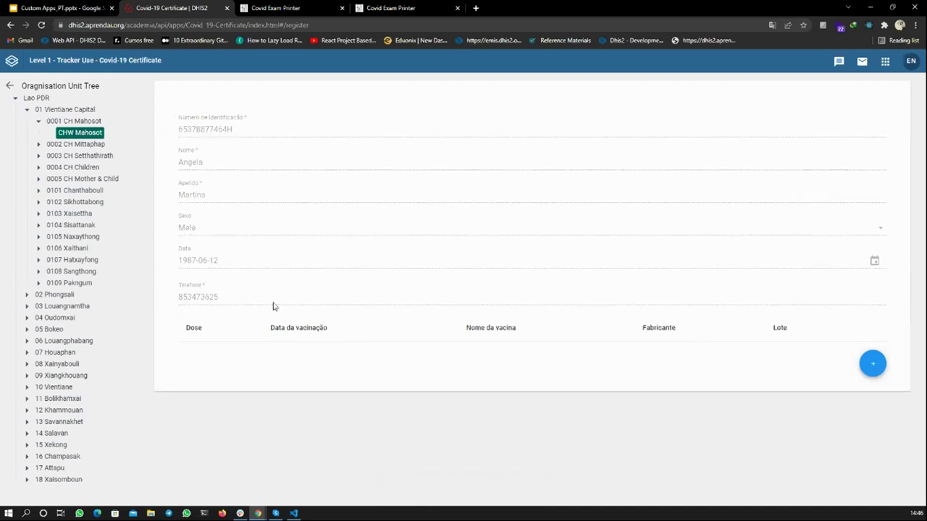
- Add a 1st dose entry dated 2022-02-01
left_click(874, 367)
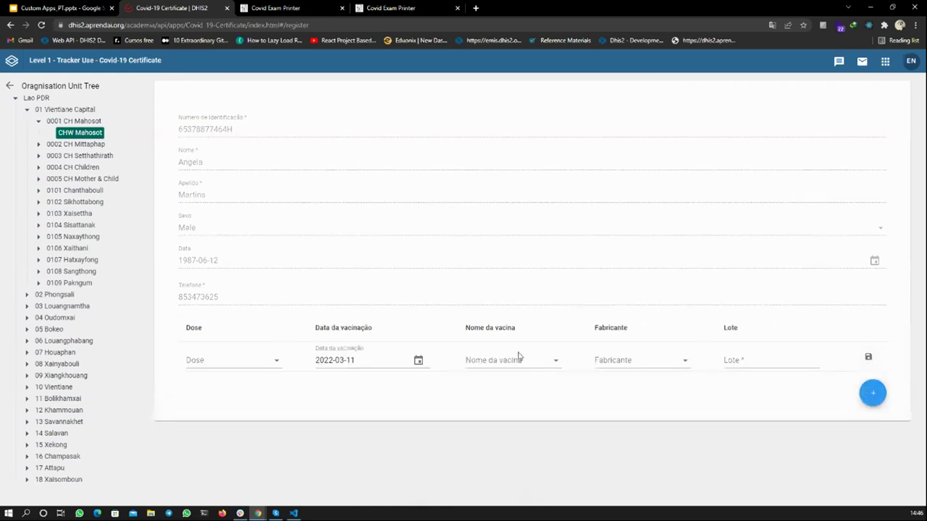
left_click(270, 362)
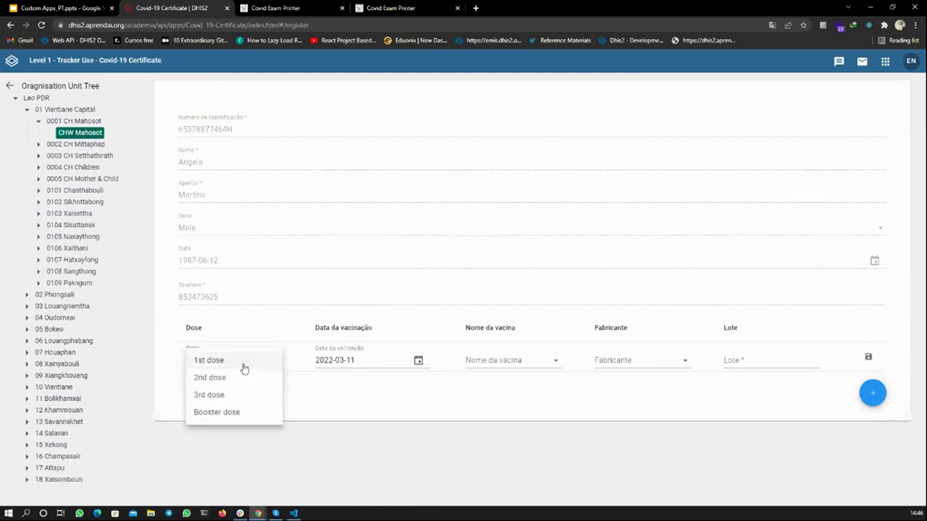
left_click(243, 363)
left_click(418, 361)
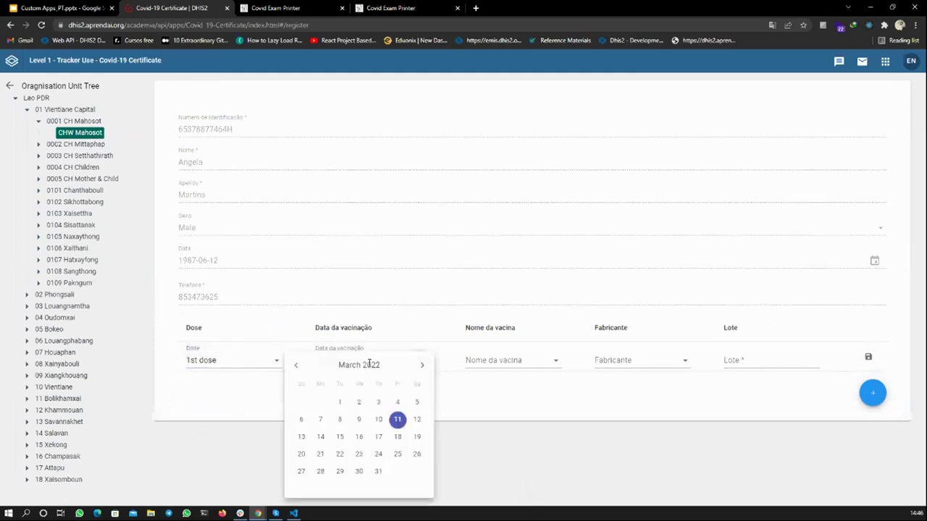
left_click(298, 367)
left_click(340, 403)
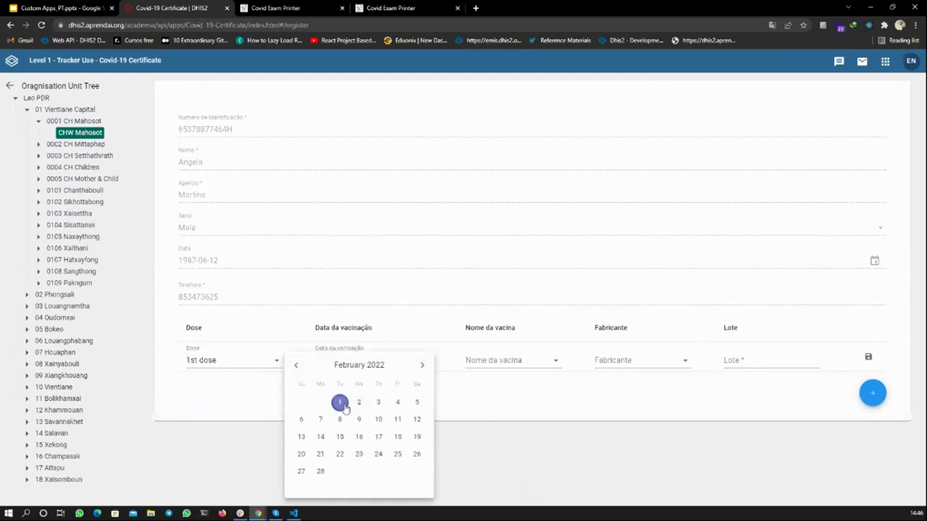
left_click(498, 391)
- Set vaccine AZD1222 / AstraZeneca, manufacturer AstraZeneca, lot 122r3346, and save the dose
left_click(509, 362)
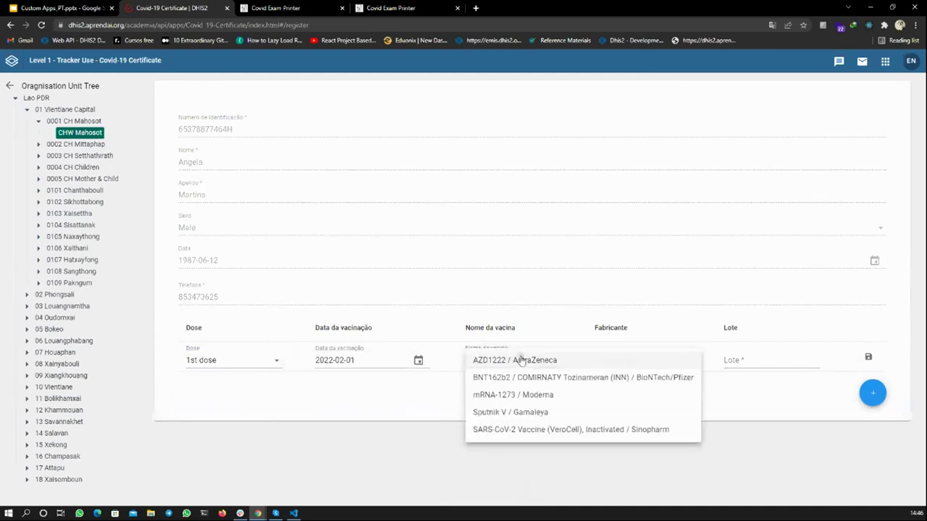
left_click(518, 362)
left_click(608, 360)
left_click(630, 378)
left_click(759, 360)
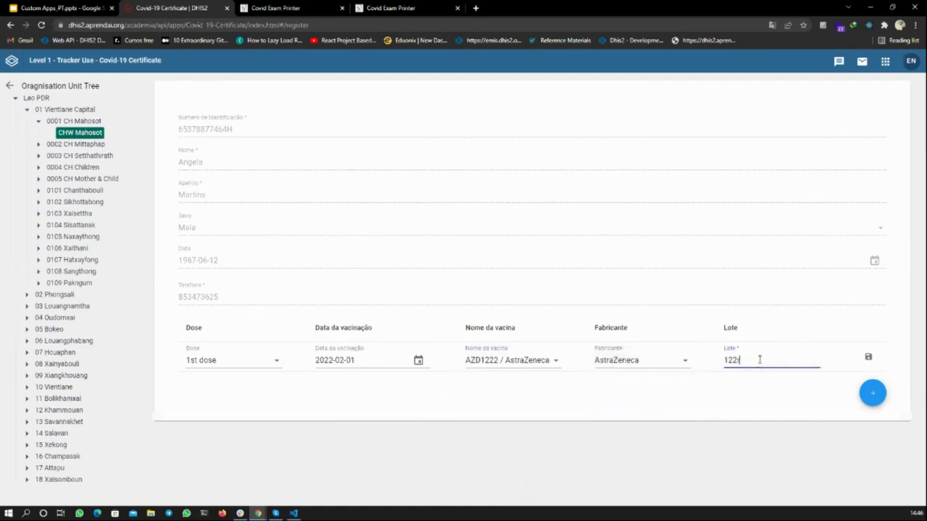
type("122r334")
type("6")
left_click(868, 357)
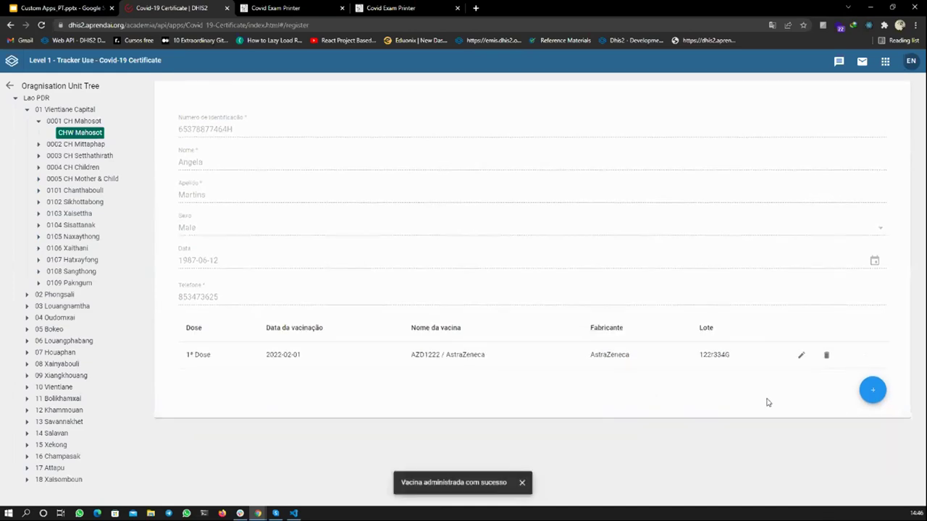
- Add a 2nd dose entry dated 2022-03-11
left_click(862, 391)
left_click(227, 387)
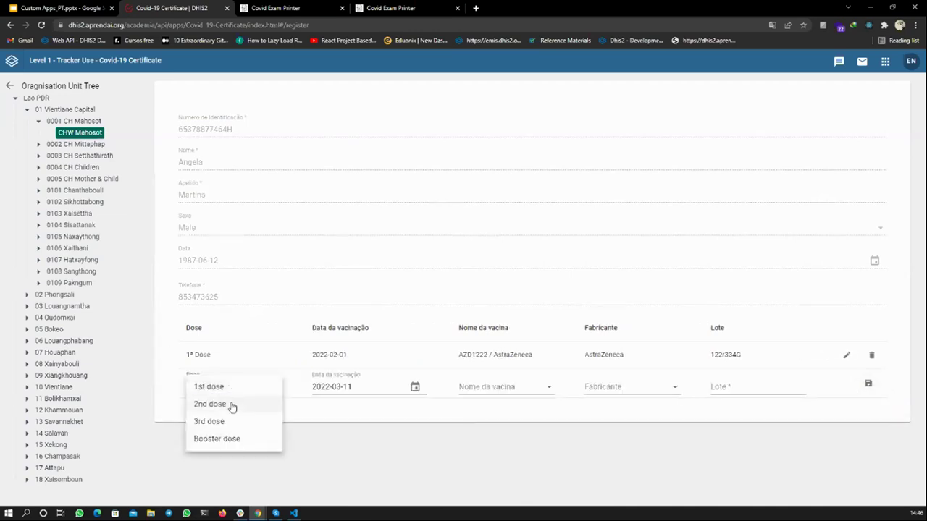
left_click(230, 404)
left_click(414, 386)
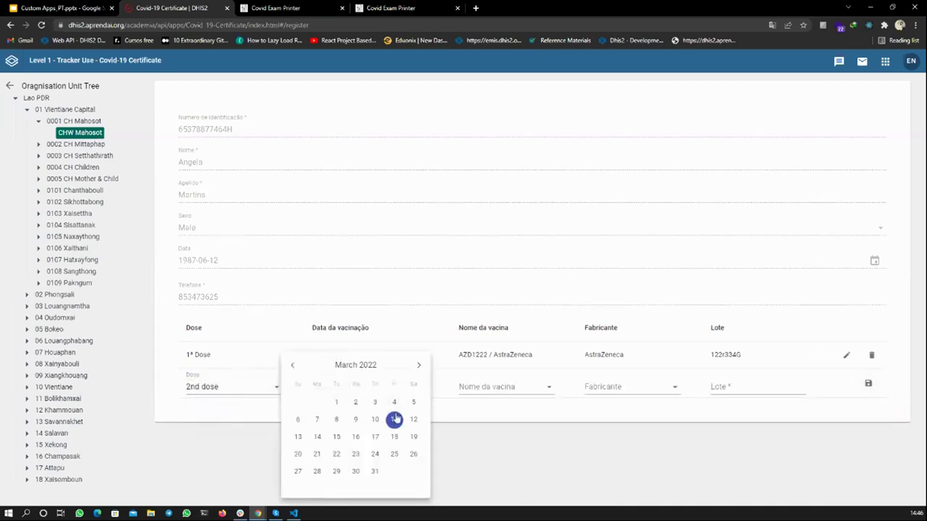
left_click(472, 415)
- Set vaccine mRNA-1273 / Moderna, manufacturer Moderna, lot 32664354, and save the dose
left_click(526, 391)
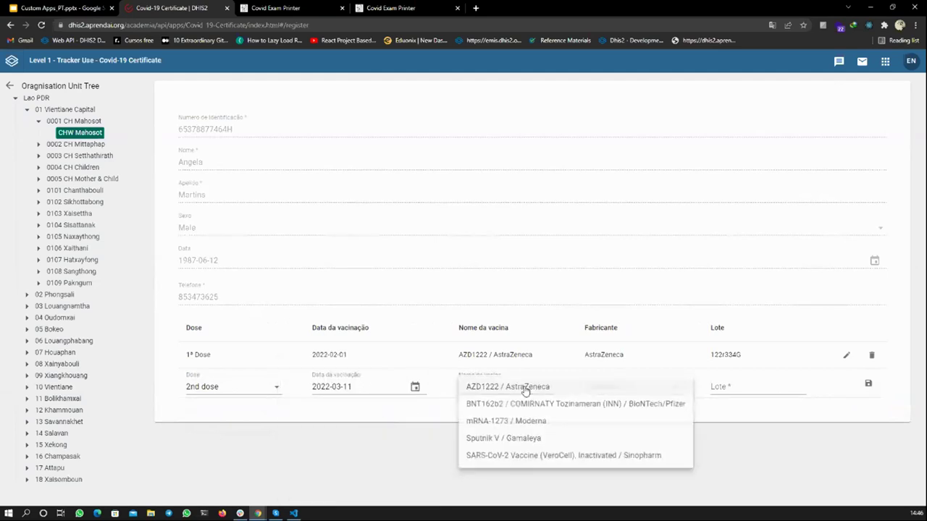
left_click(535, 425)
left_click(664, 384)
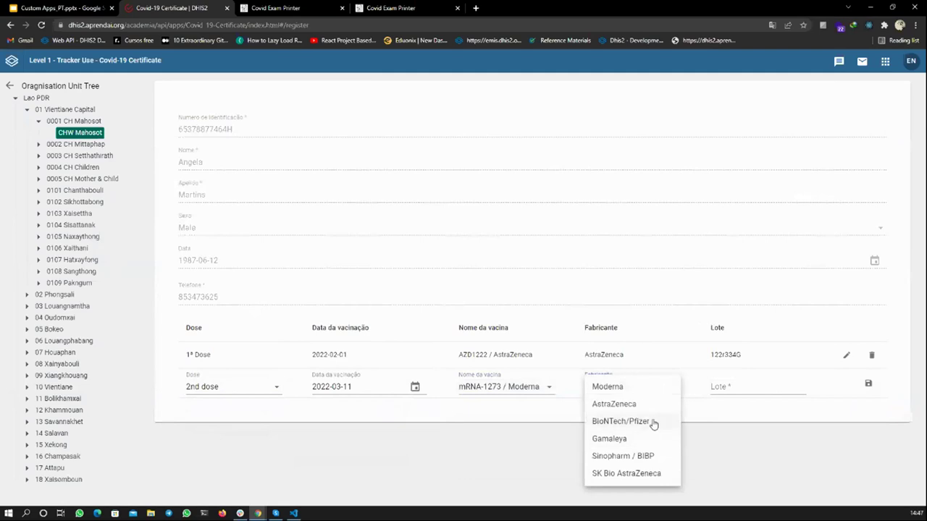
left_click(653, 423)
left_click(732, 389)
left_click(643, 389)
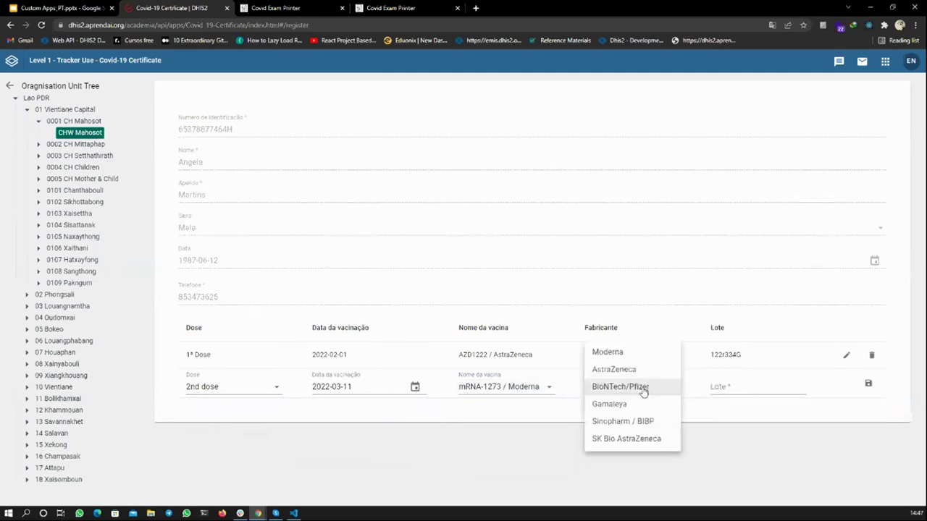
left_click(616, 352)
left_click(719, 389)
type("32664354")
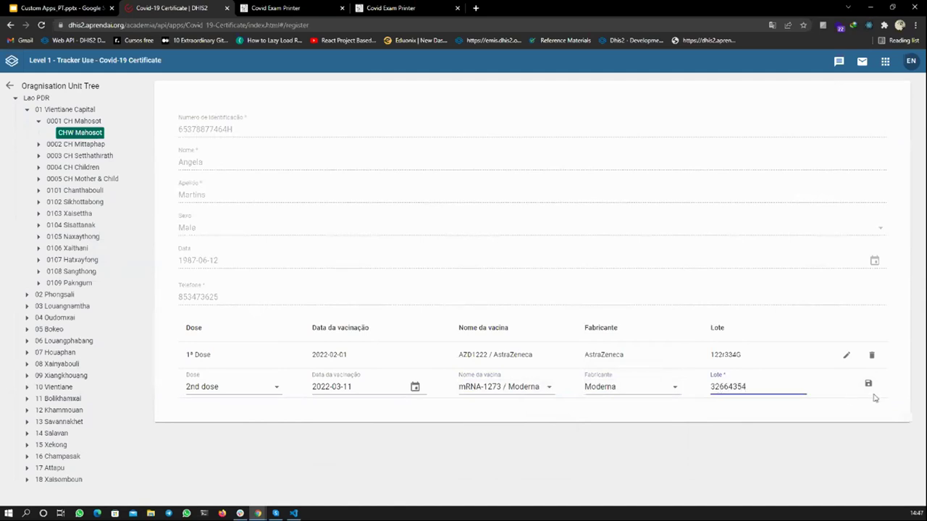
left_click(871, 386)
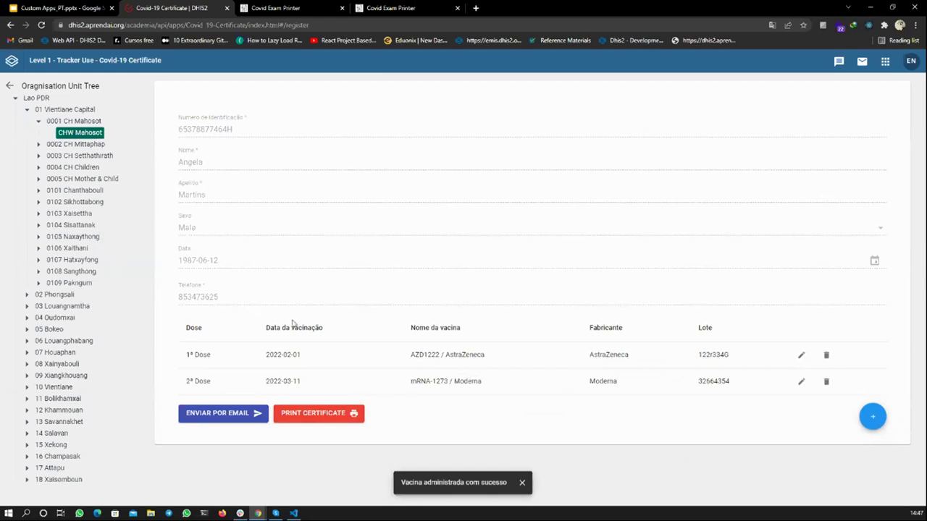
- Print the patient's certificate, check the printout, and go back to the vaccinated-patients list
left_click(301, 414)
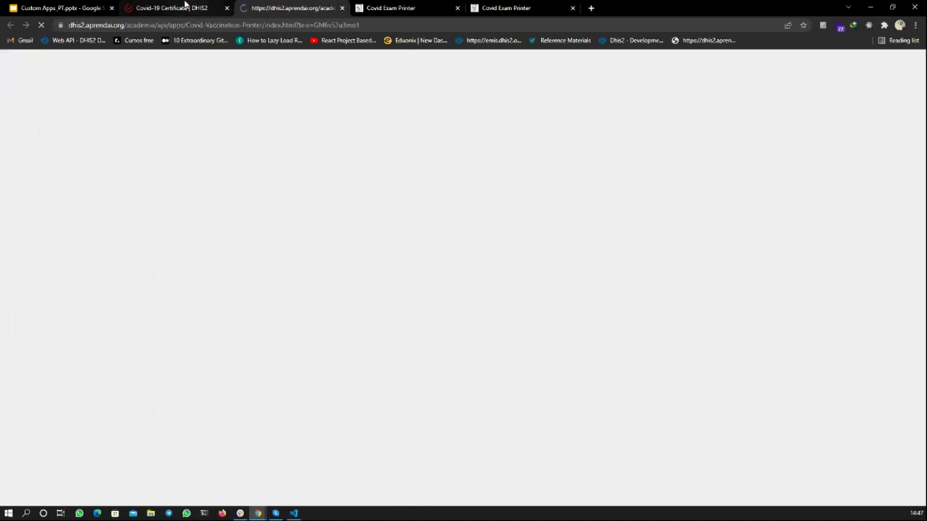
left_click(185, 7)
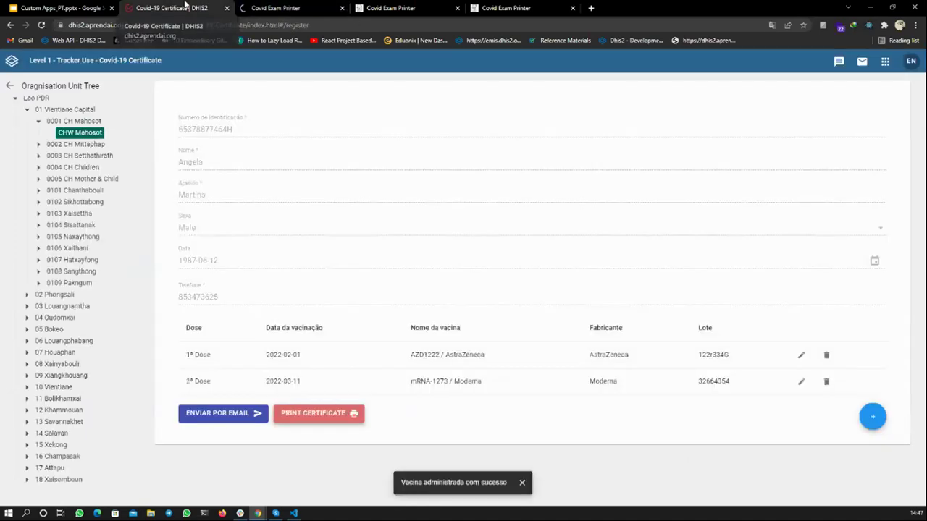
left_click(242, 7)
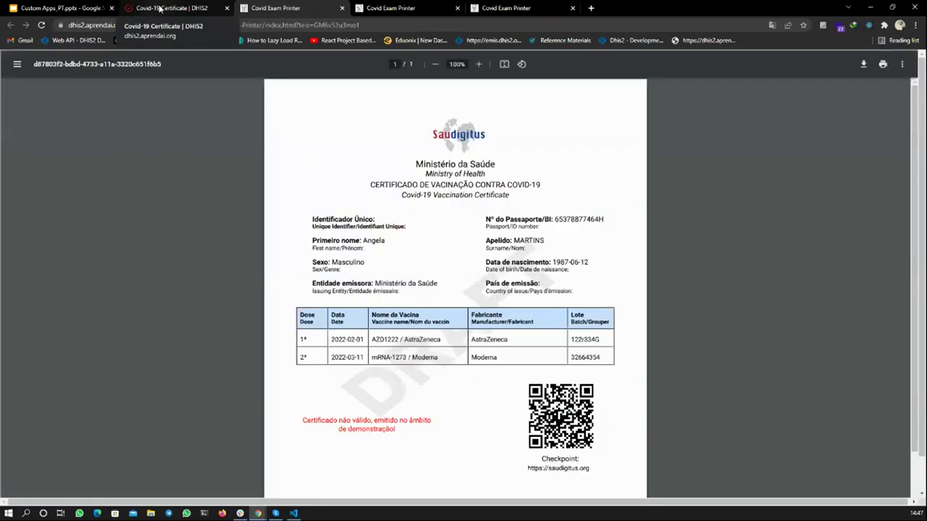
left_click(159, 8)
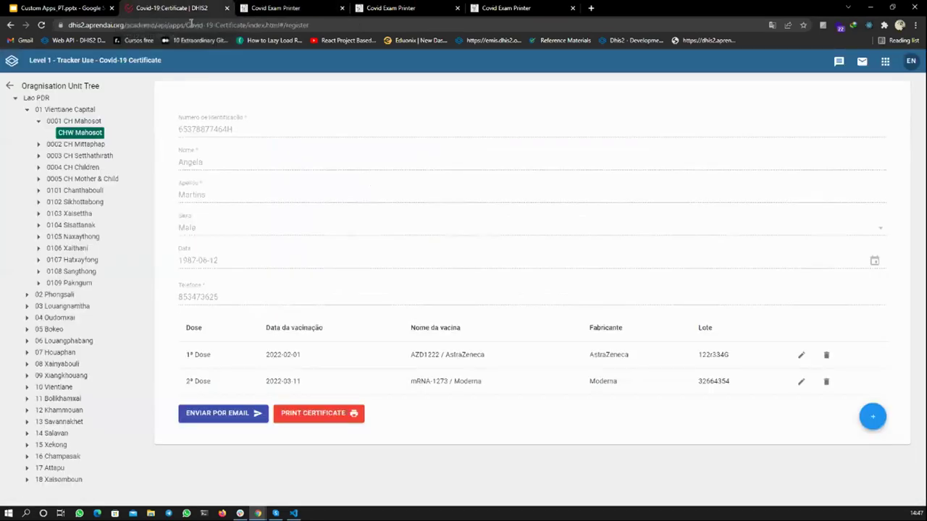
left_click(9, 88)
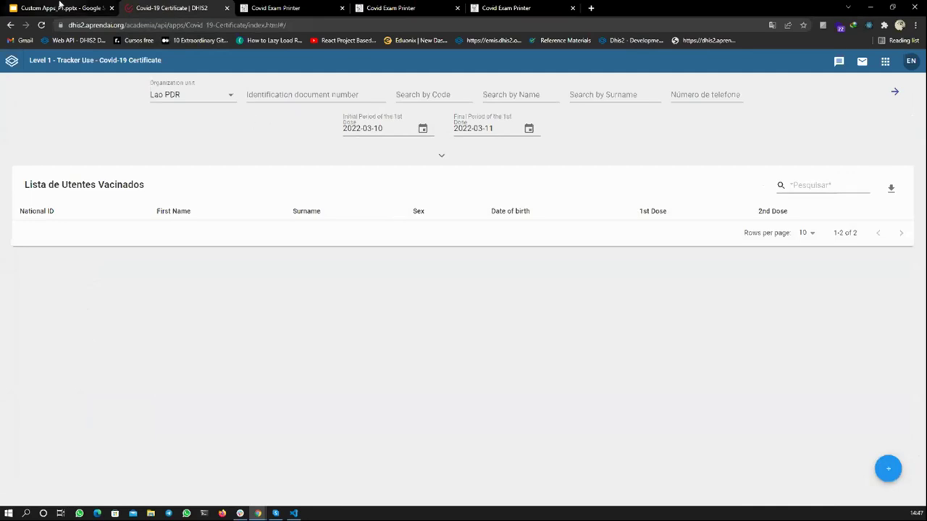
left_click(70, 8)
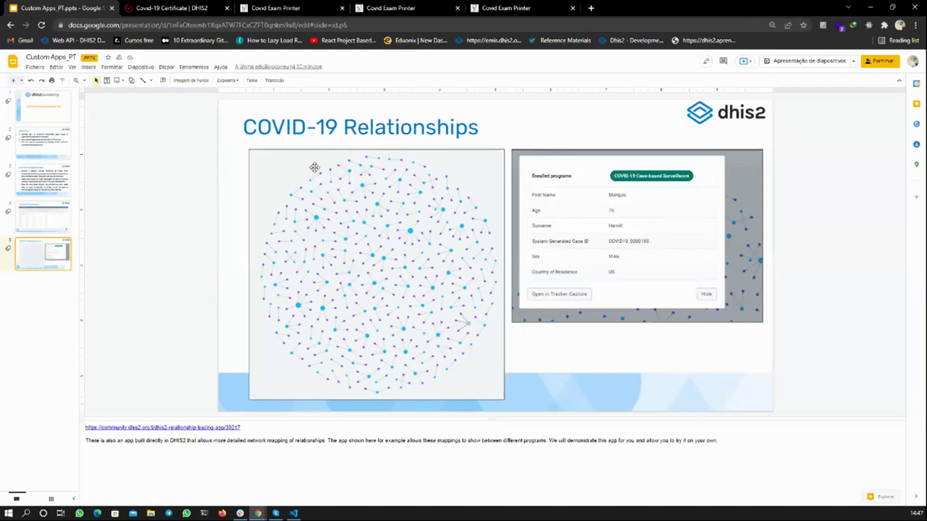
left_click(174, 7)
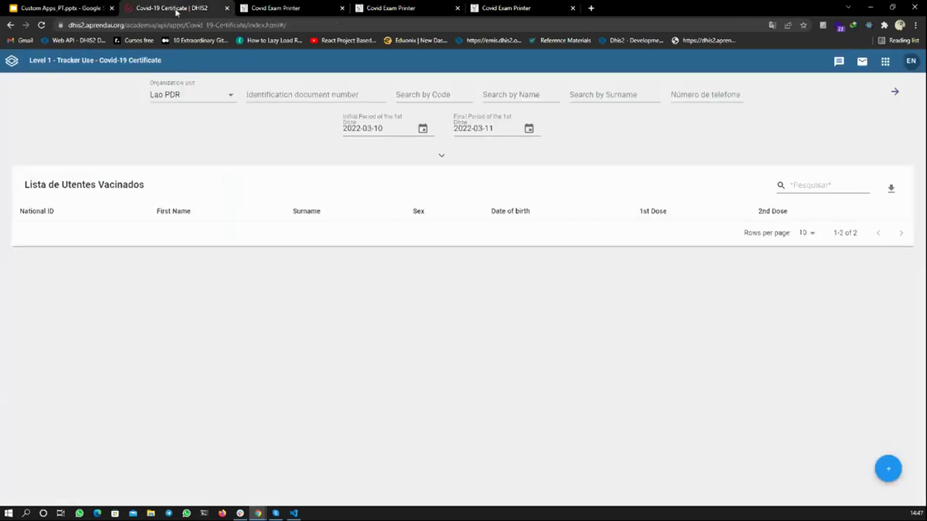
- Open the DHIS2 apps menu and search 'rela' to find Relationship Tracing
left_click(887, 65)
scroll(822, 130, "down", 2)
scroll(797, 181, "down", 4)
scroll(761, 198, "up", 6)
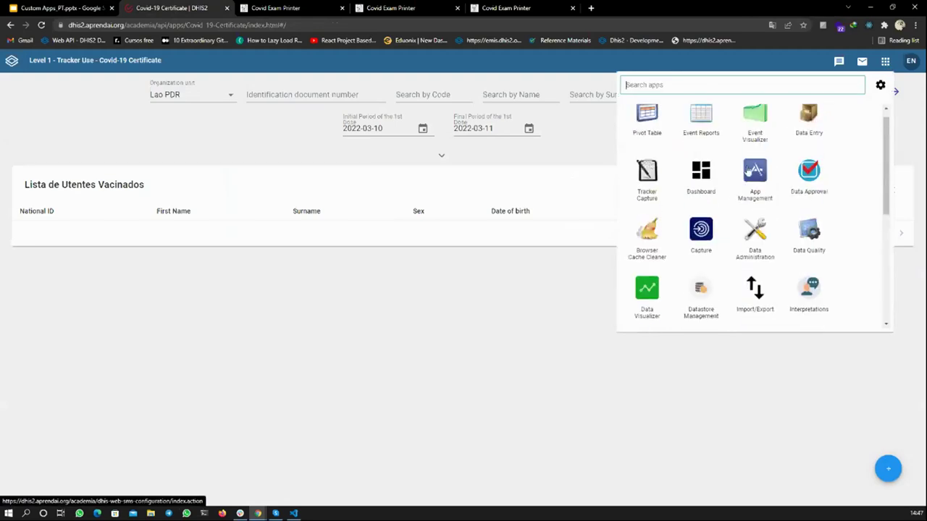
scroll(767, 160, "up", 1)
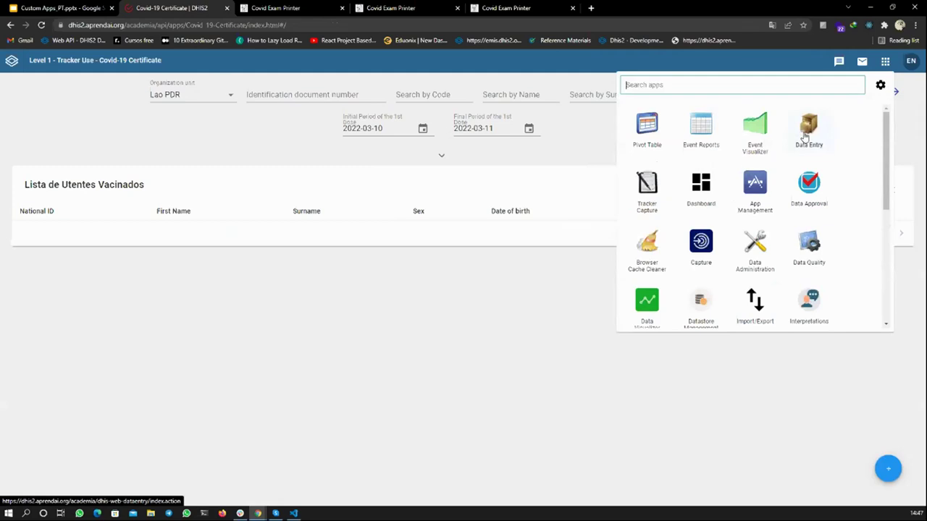
scroll(805, 136, "down", 1)
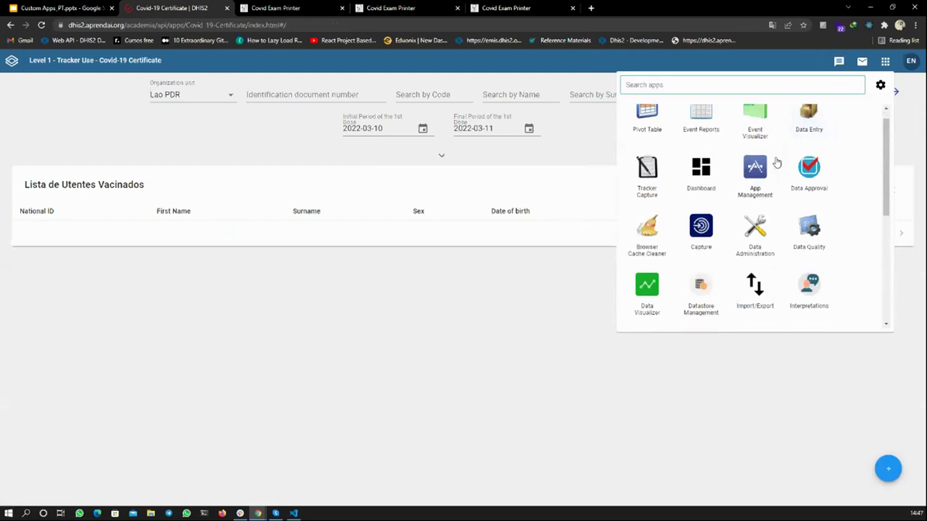
scroll(782, 138, "up", 1)
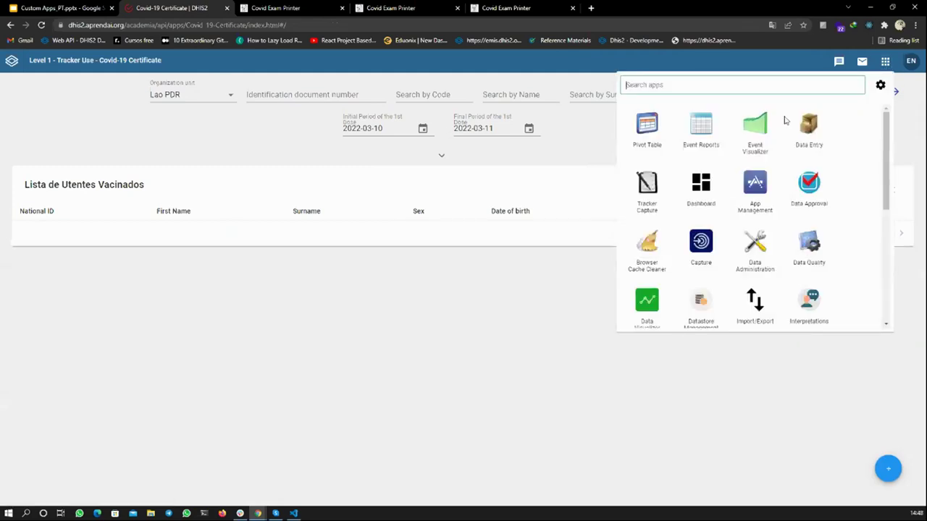
scroll(786, 131, "down", 5)
scroll(790, 157, "up", 4)
scroll(790, 157, "down", 10)
scroll(791, 157, "up", 10)
type("rela")
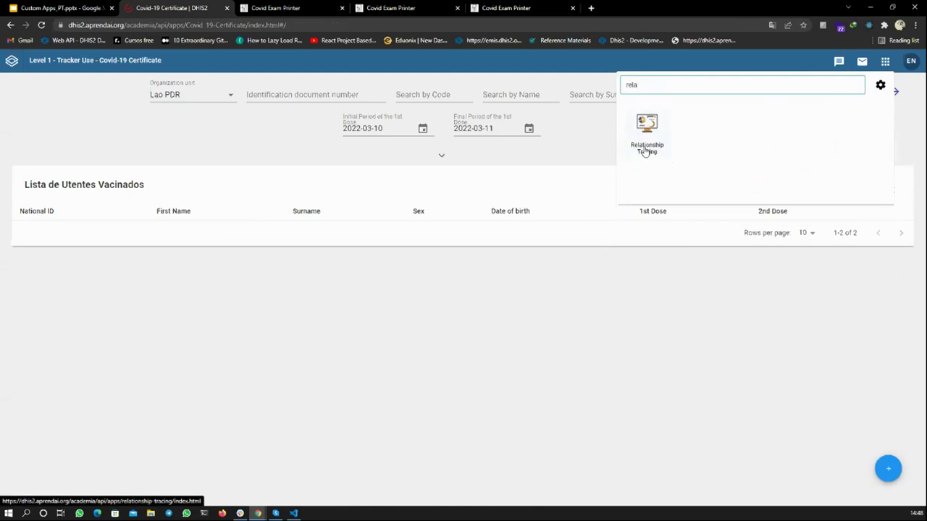
- Launch Relationship Tracing from the filtered apps list
left_click(645, 152)
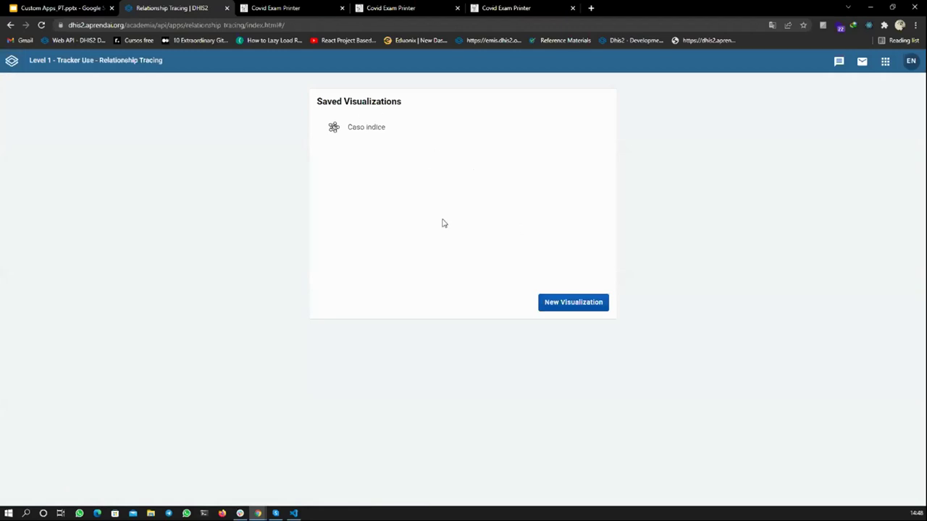
- Open Caso indice and redraw it for enrollments from 12/01/2021 to 03/10/2022
left_click(361, 138)
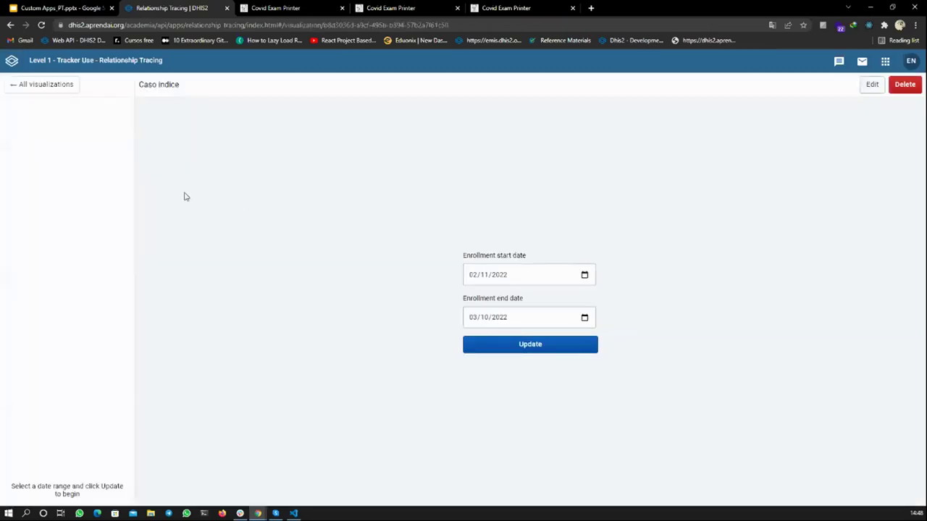
left_click(472, 276)
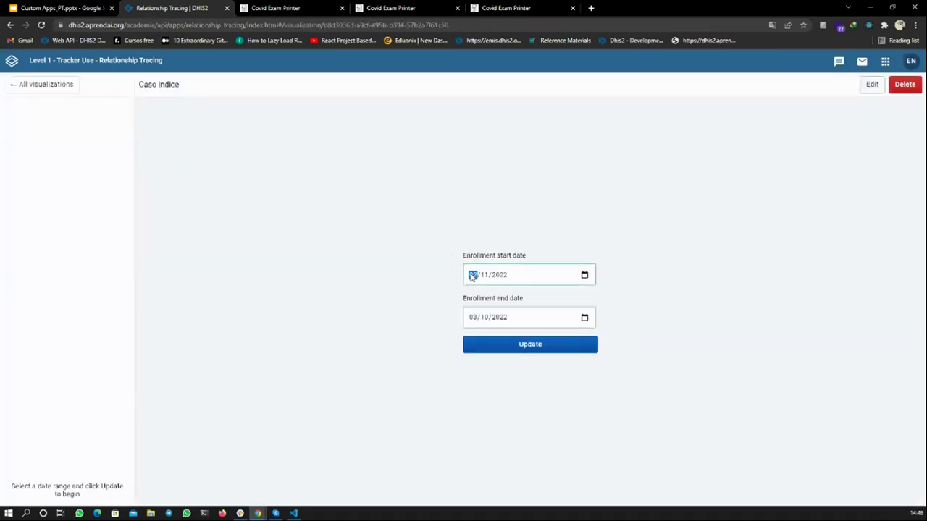
type("12/")
type("01/000")
type("2")
left_click(490, 345)
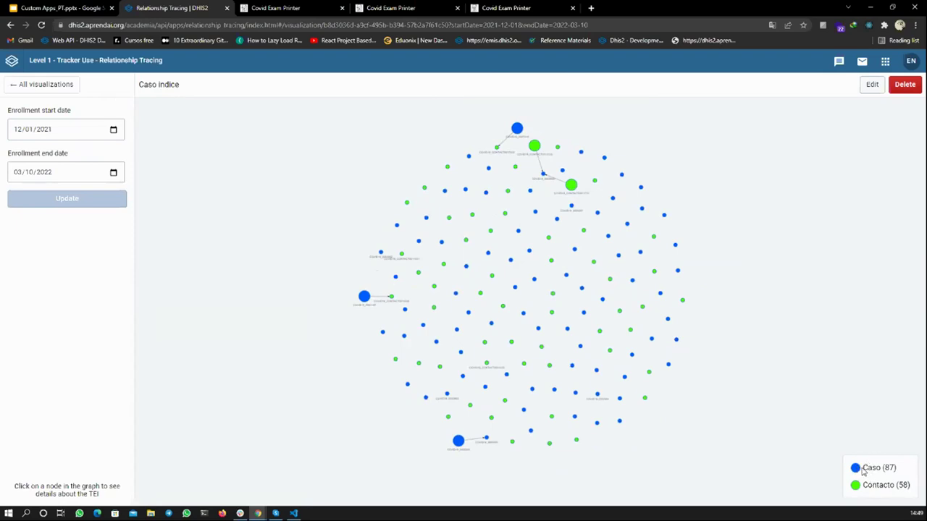
- Highlight the Caso (87) and Contacto (58) counts and inspect a contact and a case node
left_click_drag(863, 468, 902, 472)
left_click_drag(864, 485, 914, 491)
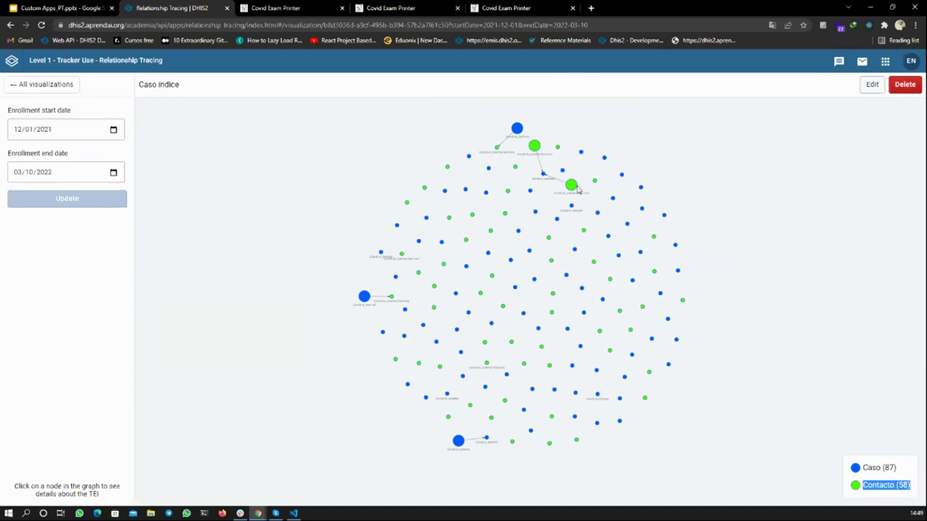
scroll(538, 150, "up", 3)
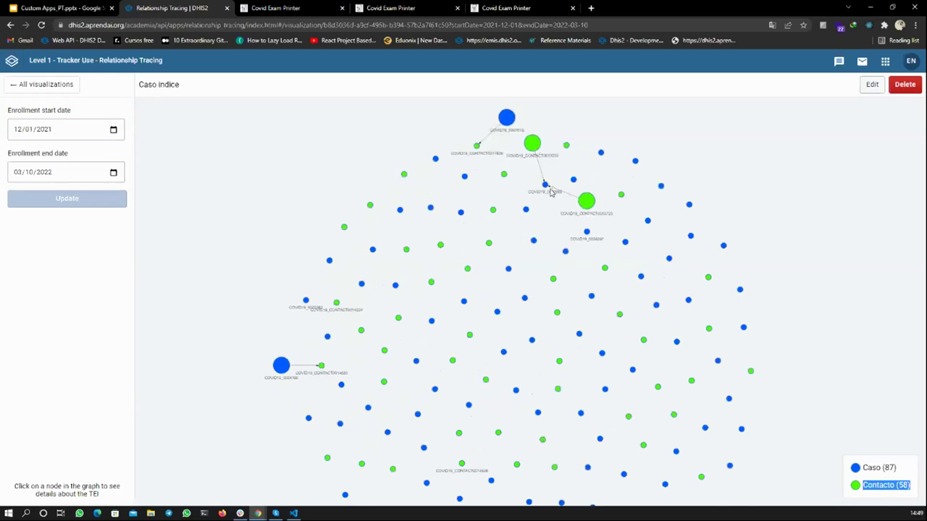
left_click(532, 150)
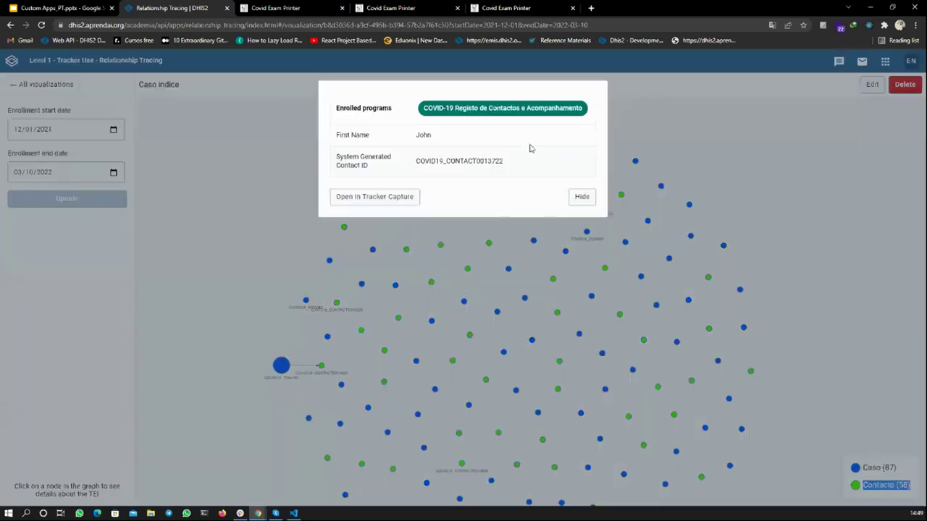
left_click(555, 246)
left_click(555, 246)
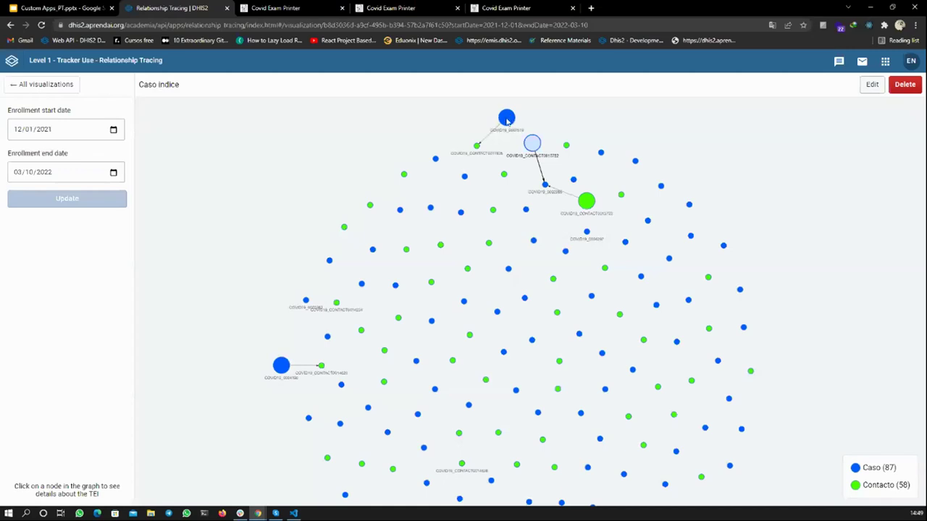
left_click(506, 120)
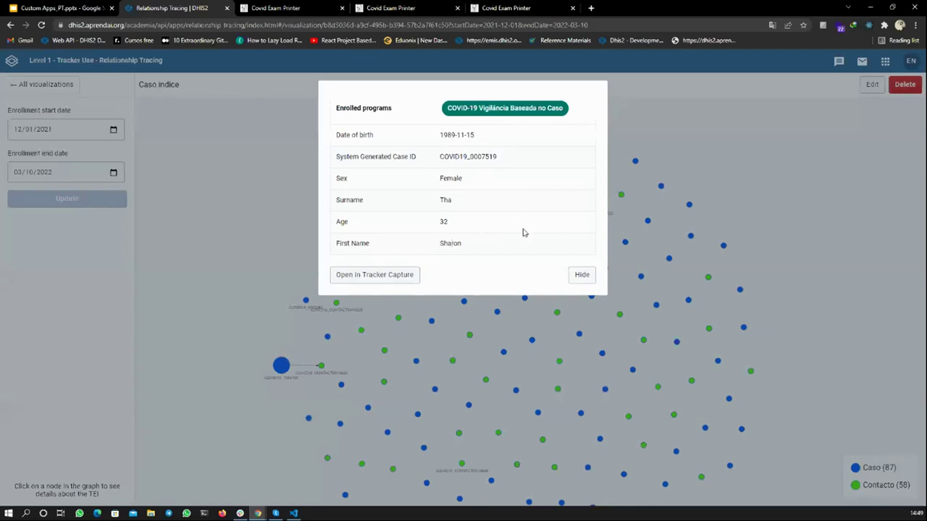
left_click(580, 276)
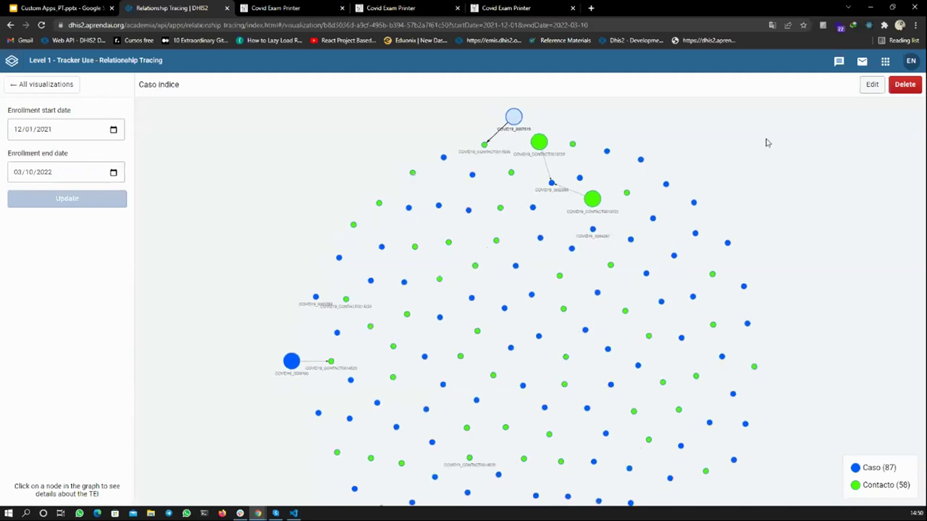
- Zoom and pan the graph to view the labels, then open the visualization for editing
scroll(545, 224, "up", 2)
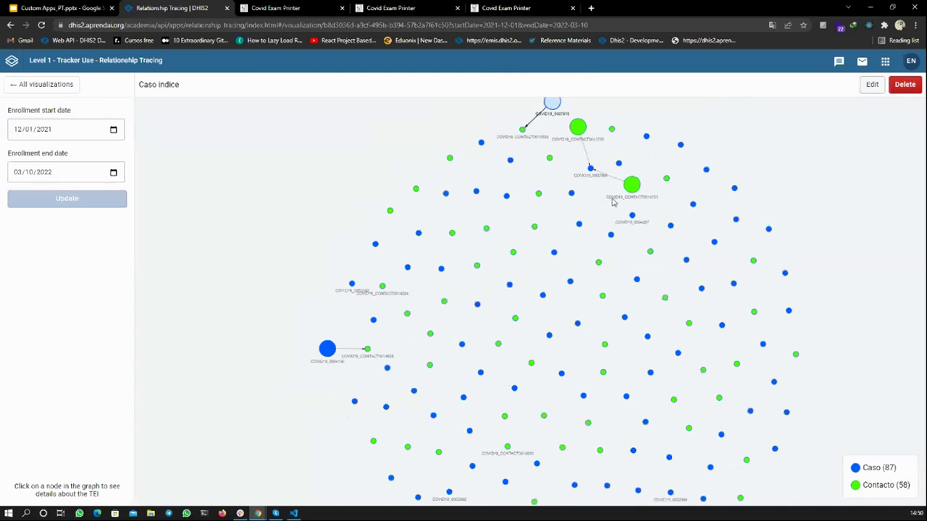
left_click_drag(608, 204, 570, 210)
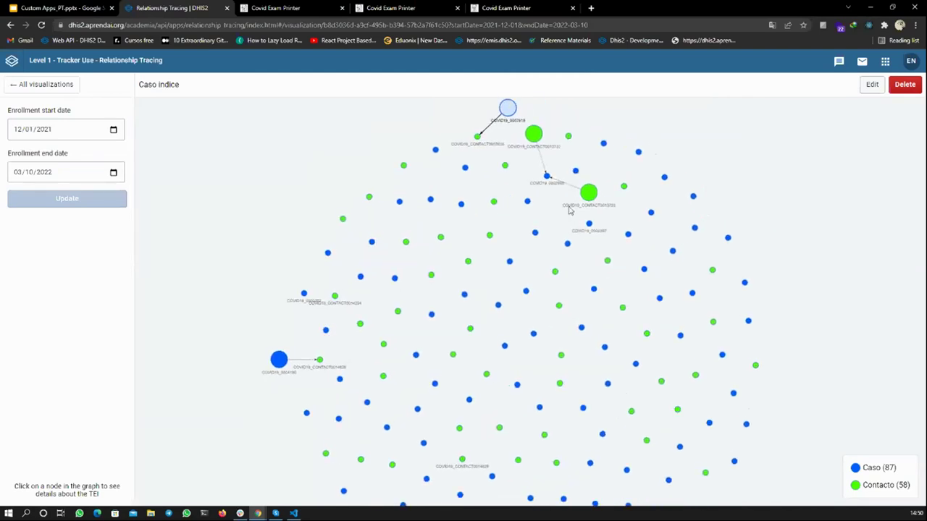
scroll(569, 210, "up", 4)
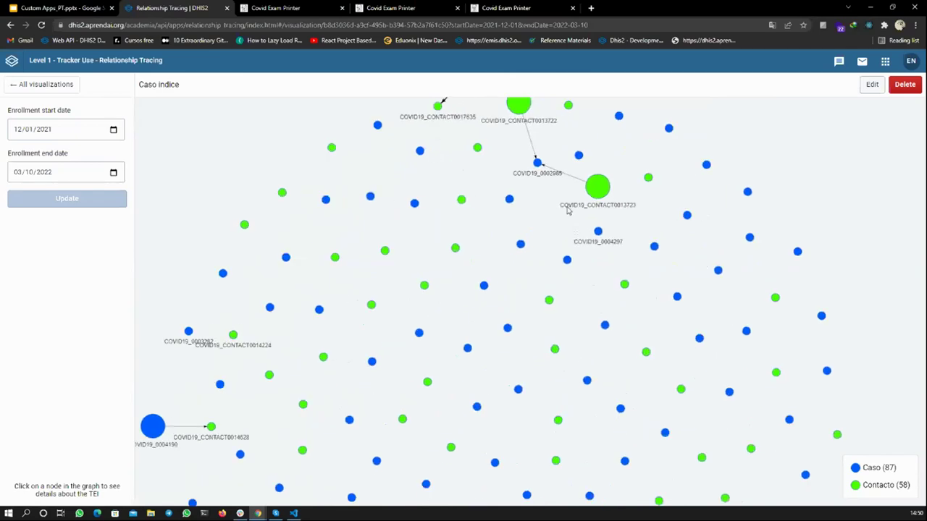
left_click_drag(569, 210, 528, 232)
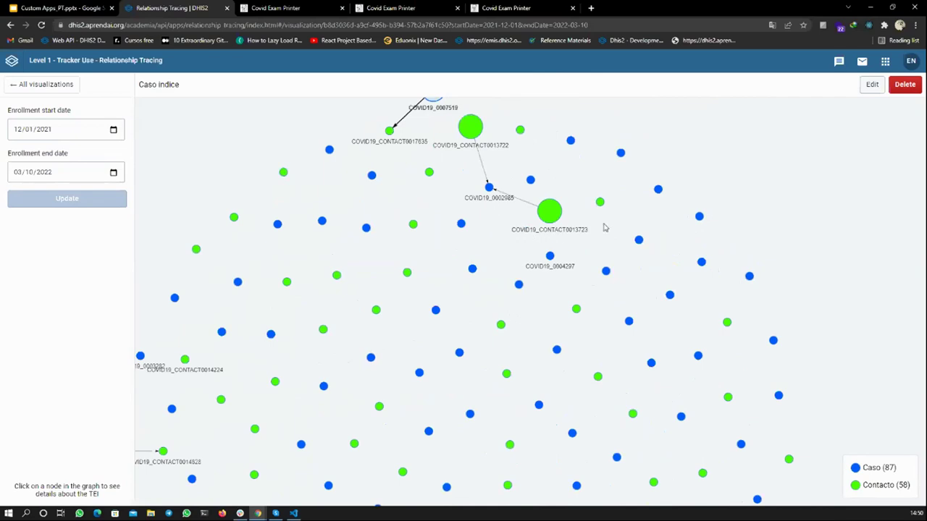
scroll(606, 227, "down", 4)
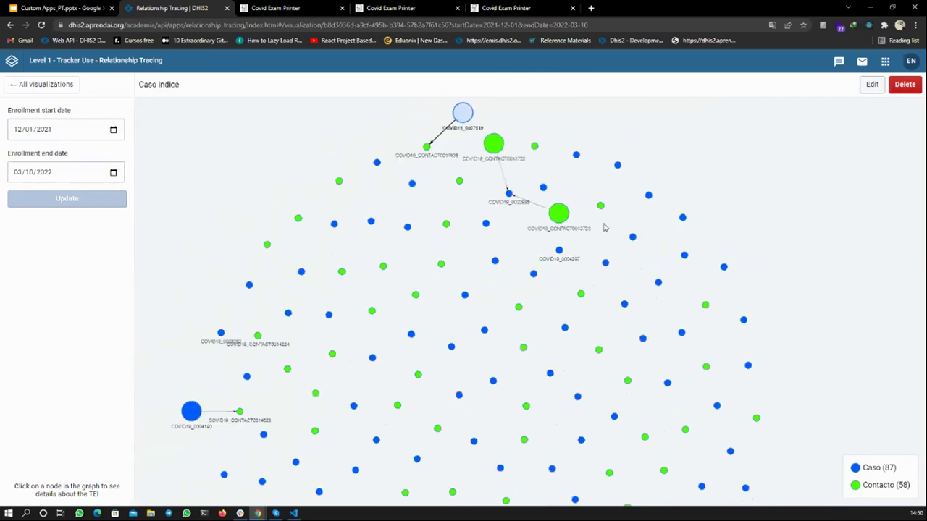
left_click(871, 85)
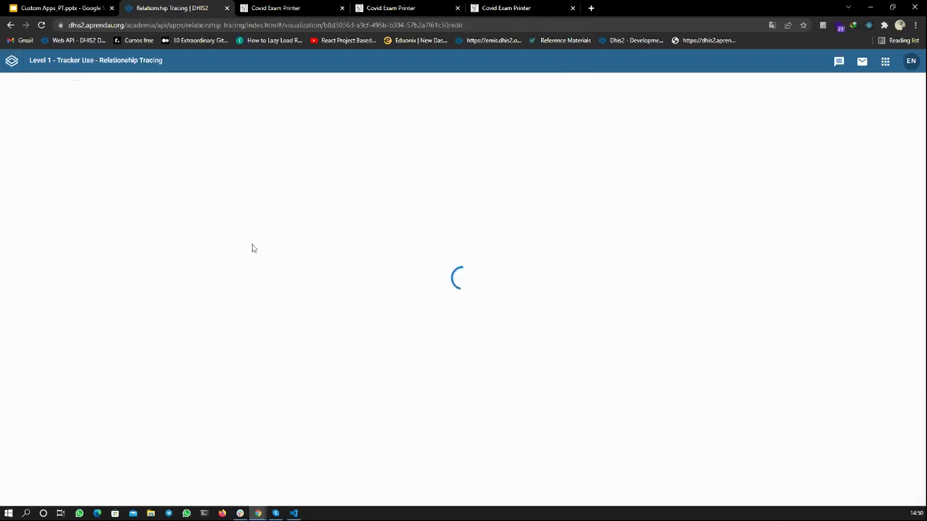
- Replace the ID label on Contacto template nodes with First Name
scroll(199, 290, "down", 3)
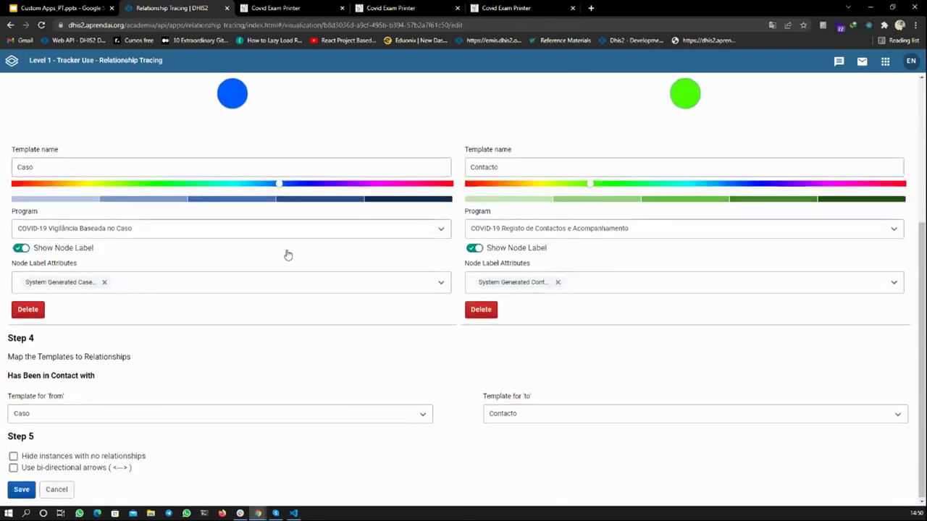
scroll(287, 254, "up", 3)
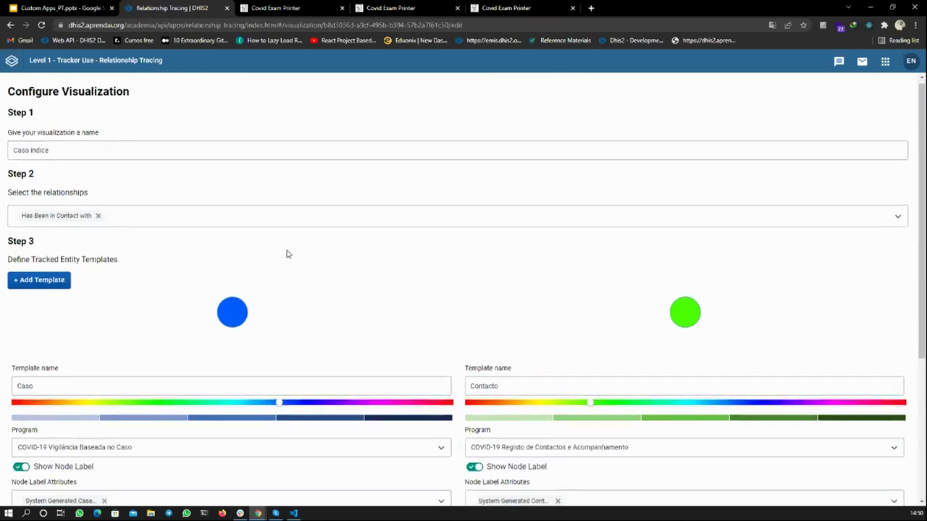
scroll(287, 255, "down", 1)
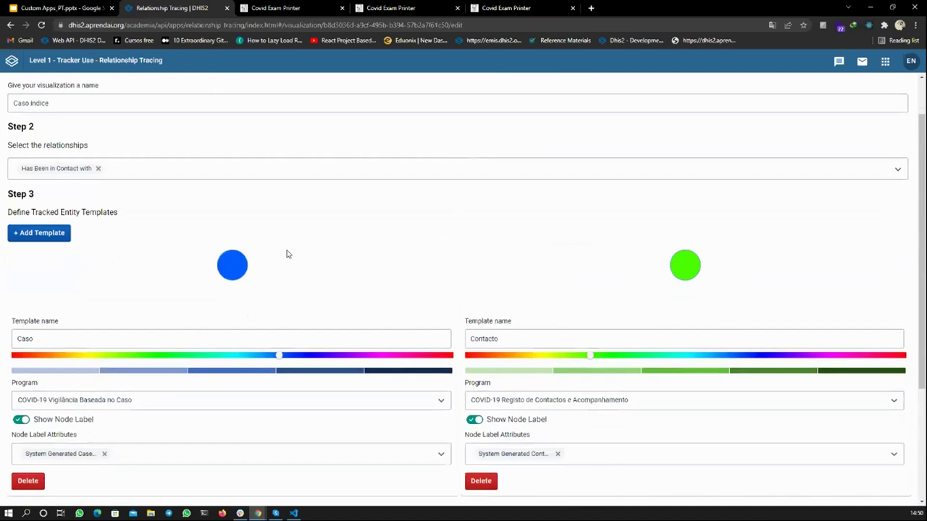
scroll(287, 254, "down", 3)
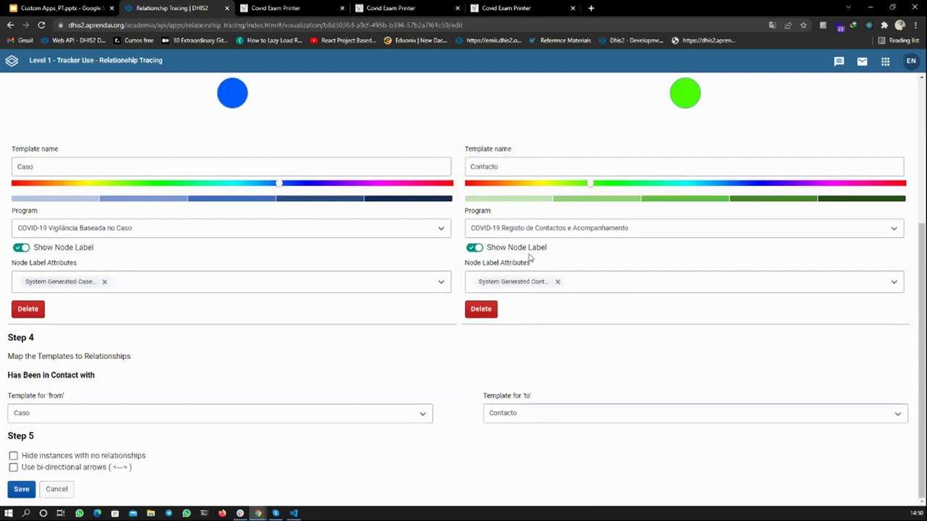
left_click(558, 283)
left_click(559, 283)
scroll(536, 331, "down", 2)
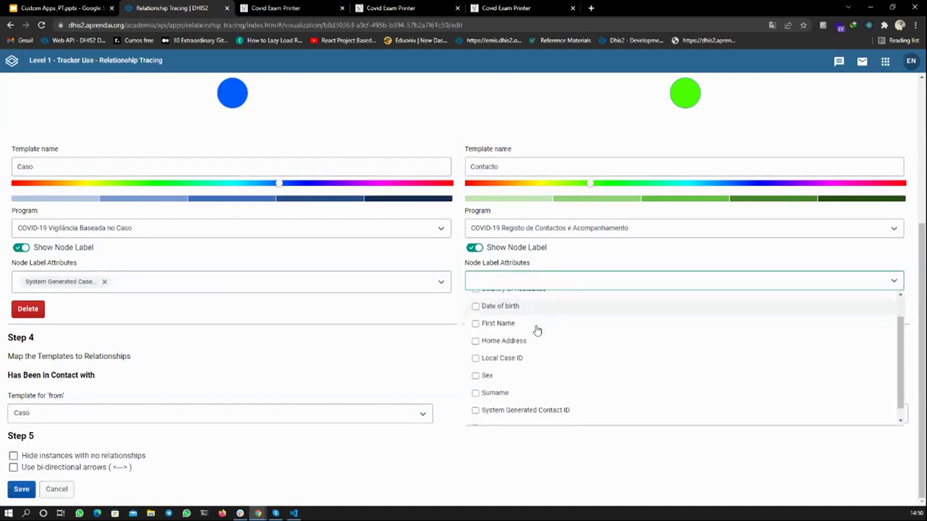
scroll(537, 330, "up", 1)
scroll(536, 330, "down", 1)
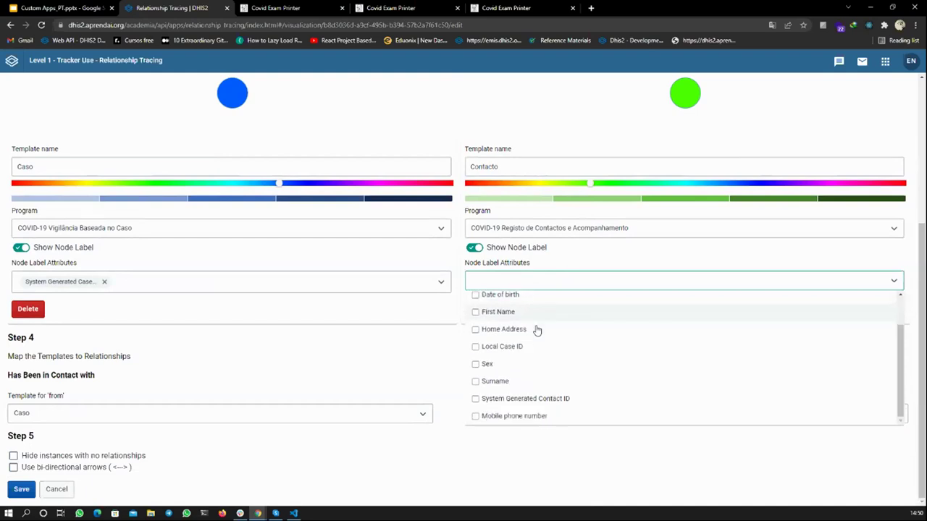
scroll(507, 366, "up", 2)
left_click(480, 350)
left_click(387, 265)
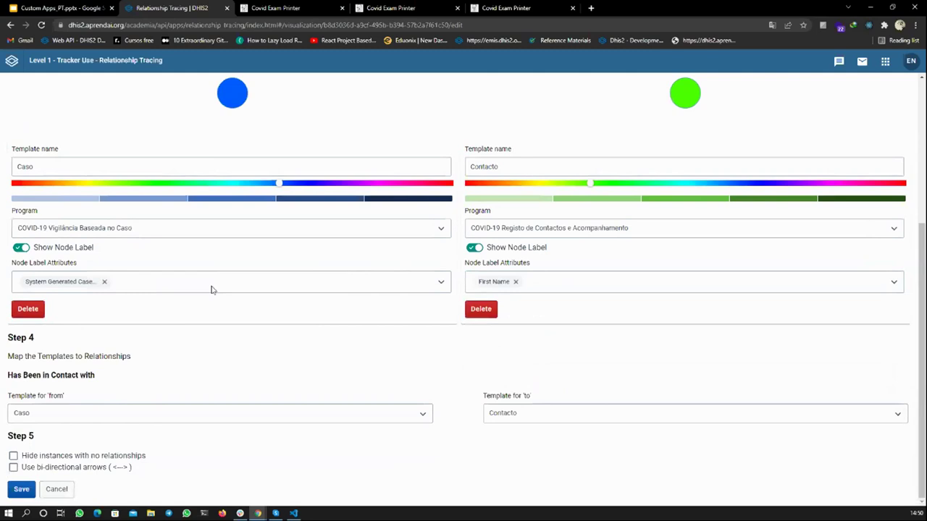
- Label Caso template nodes by First Name instead of ID and save
left_click(105, 281)
left_click(106, 284)
scroll(64, 337, "down", 1)
left_click(47, 320)
scroll(72, 325, "down", 1)
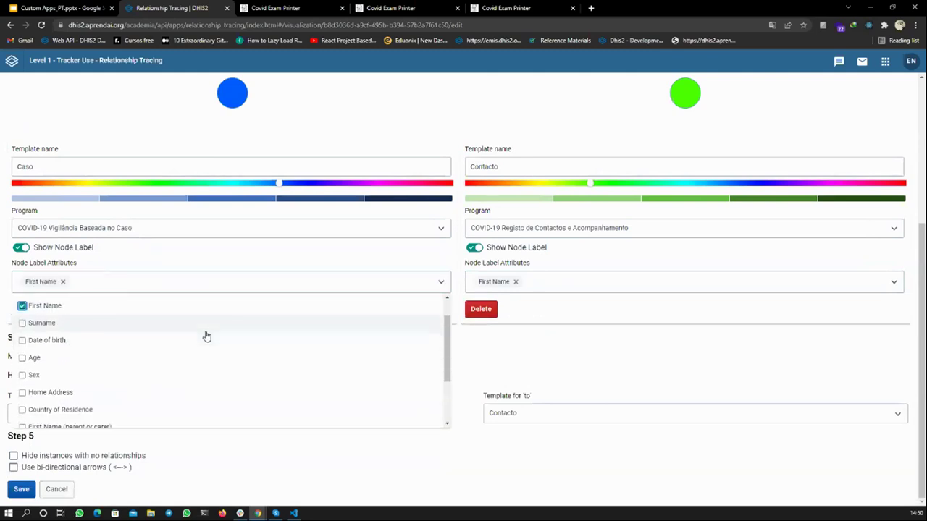
left_click(200, 266)
left_click(26, 491)
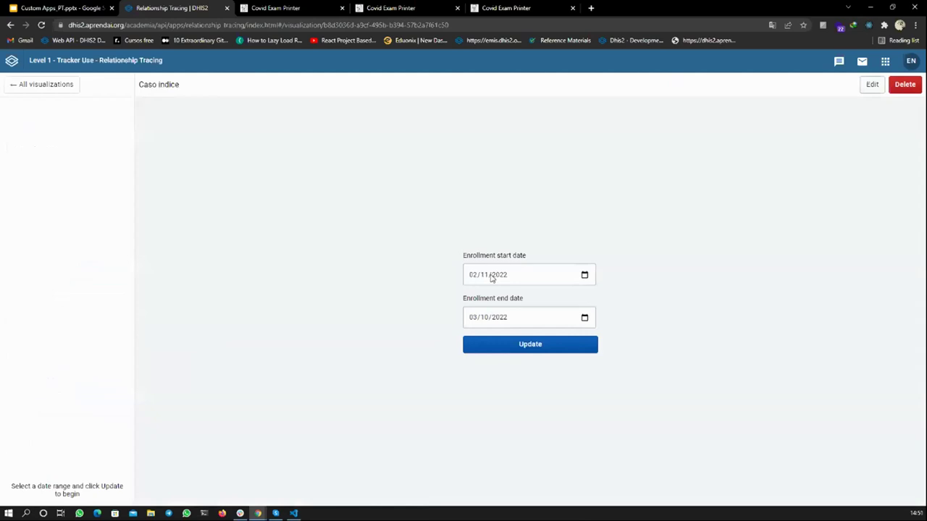
- Reload the Caso indice graph with enrollment start date 12/01/2021
left_click(476, 275)
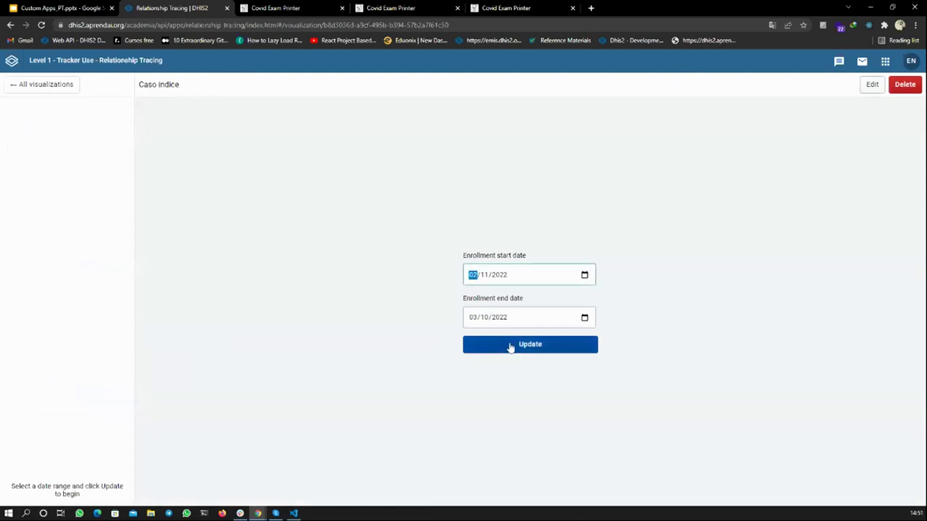
type("12/01")
left_click(516, 346)
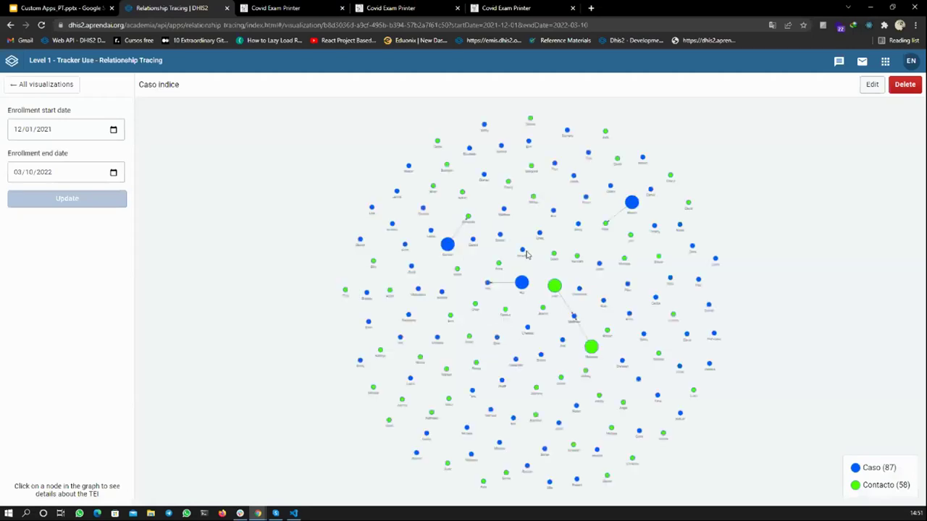
- Zoom and pan the network to read the first-name node labels
scroll(518, 246, "up", 5)
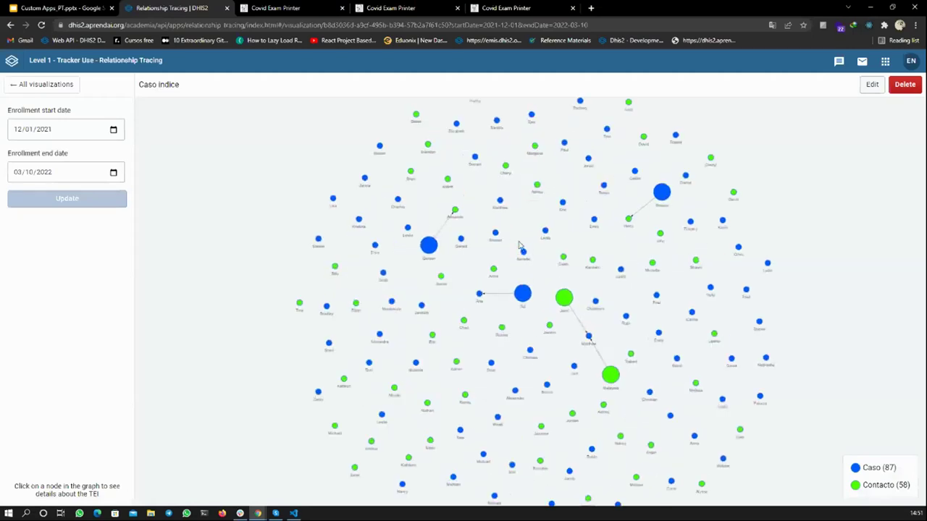
scroll(518, 246, "up", 3)
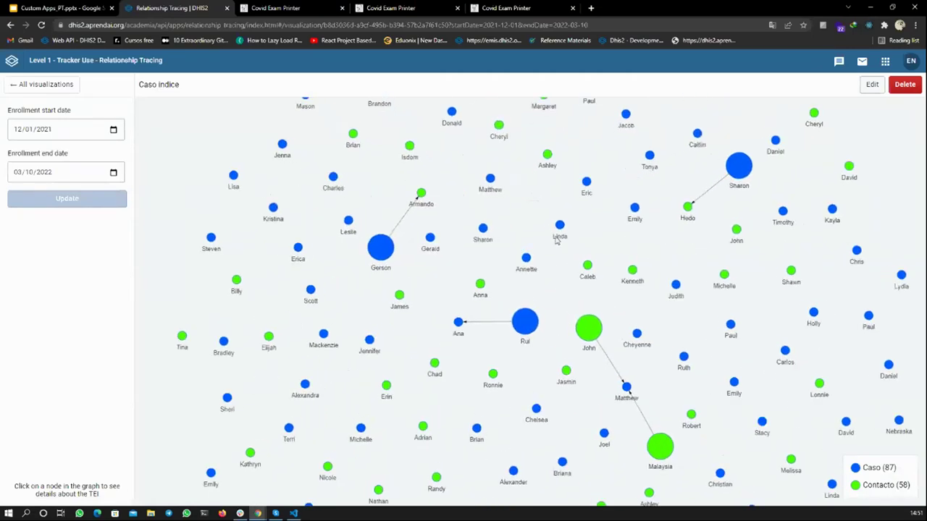
left_click_drag(558, 241, 523, 273)
scroll(530, 269, "up", 1)
left_click_drag(528, 284, 528, 328)
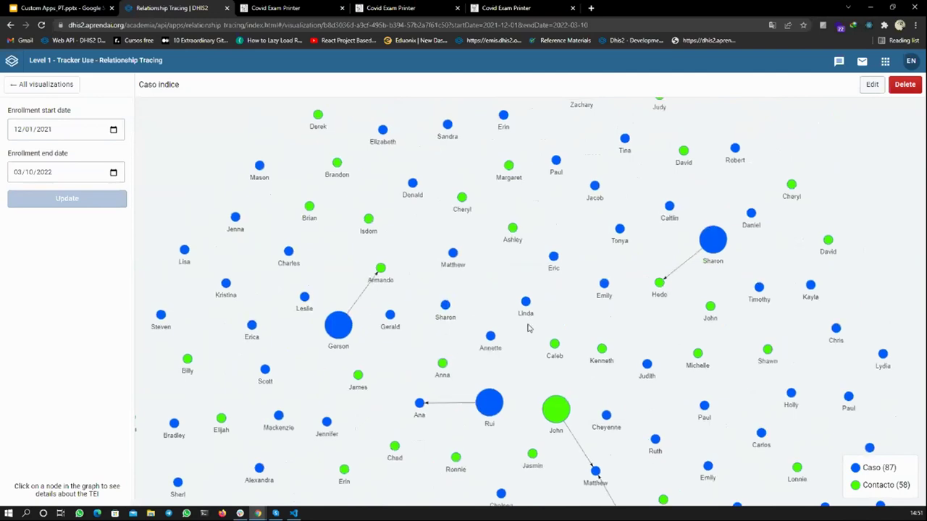
scroll(528, 328, "down", 7)
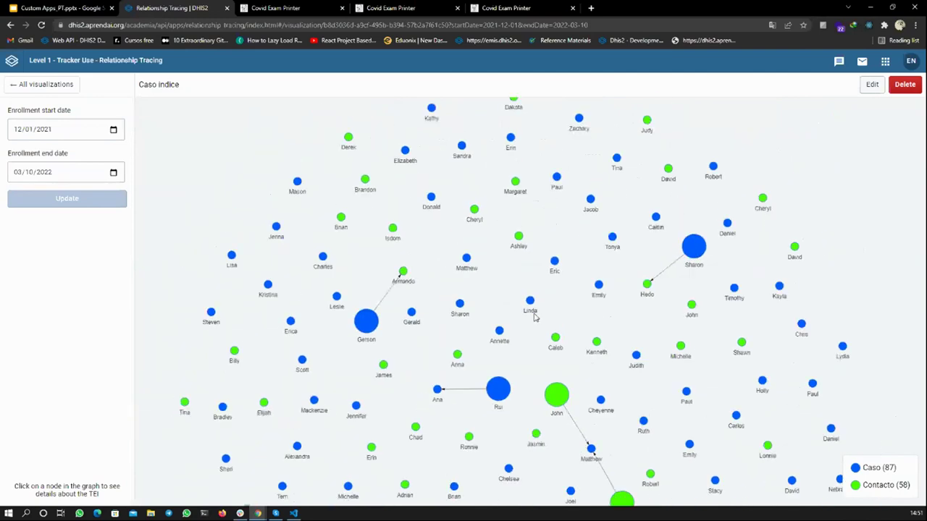
left_click_drag(534, 316, 531, 268)
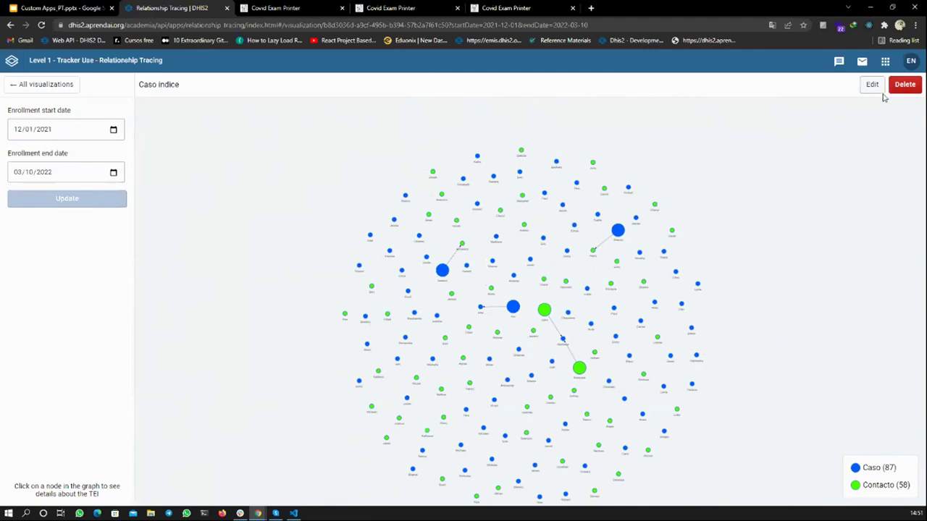
- From the saved list, start a new visualization 'Casos' using the Has Been in Contact with relationship
left_click(64, 90)
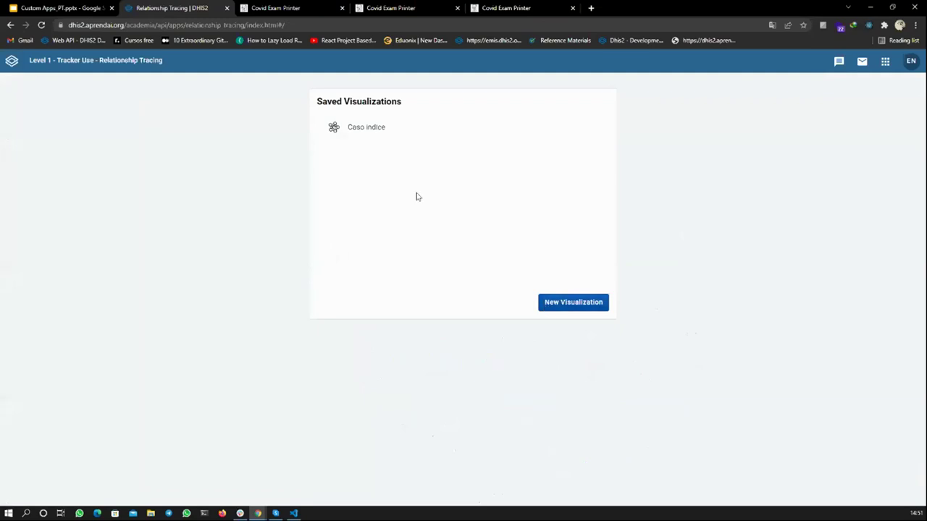
left_click(586, 304)
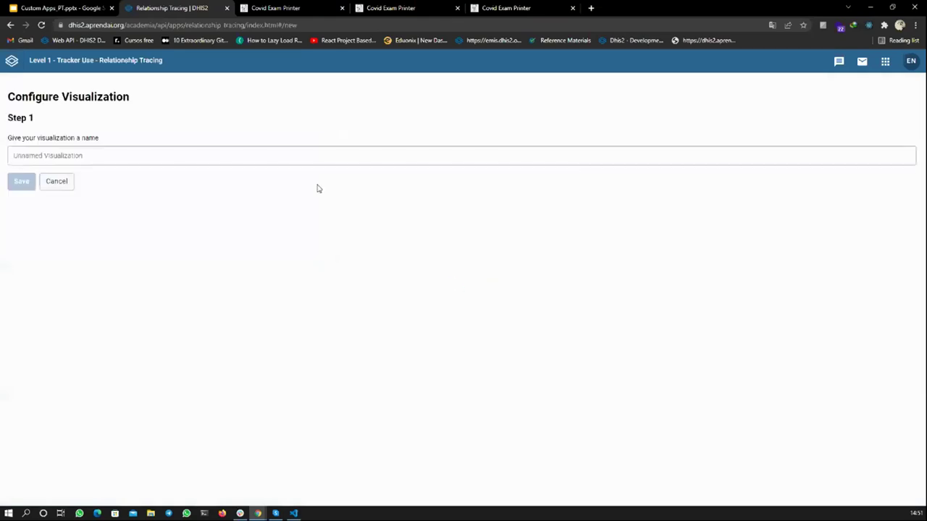
left_click(89, 155)
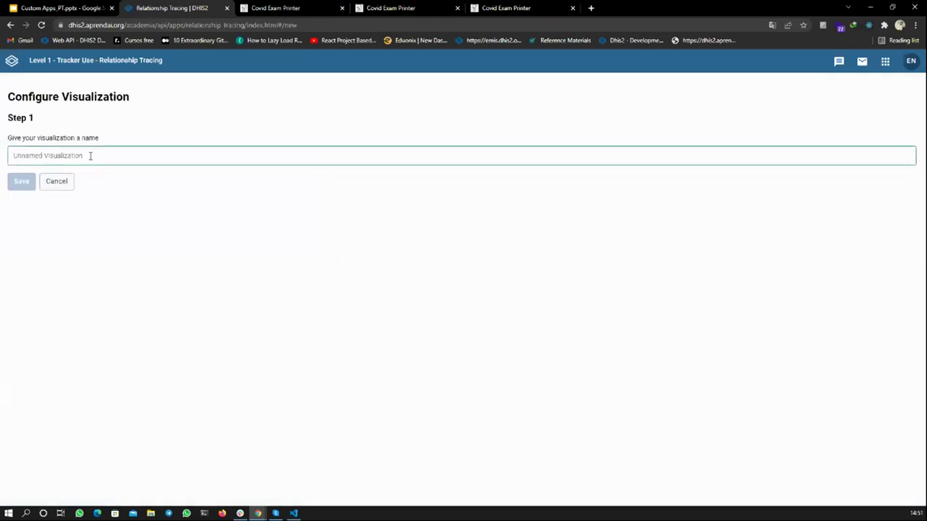
type("Casos")
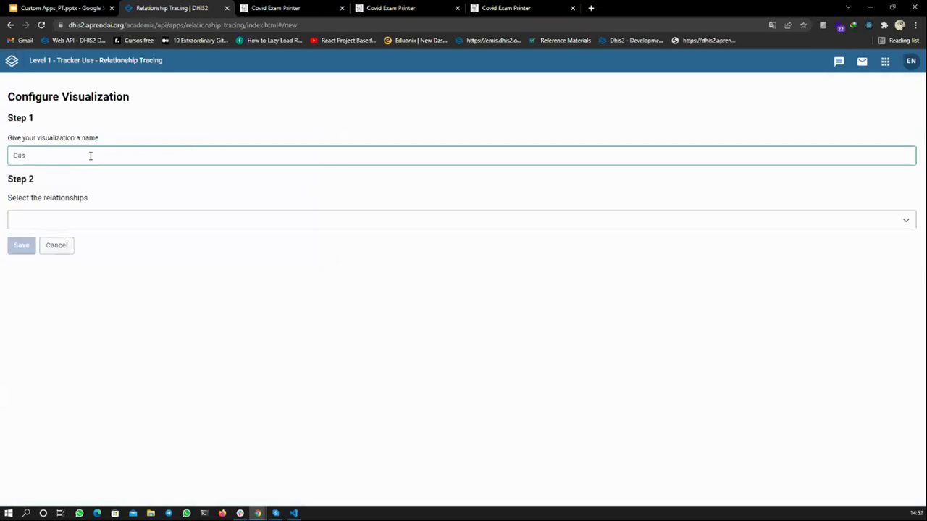
left_click(60, 225)
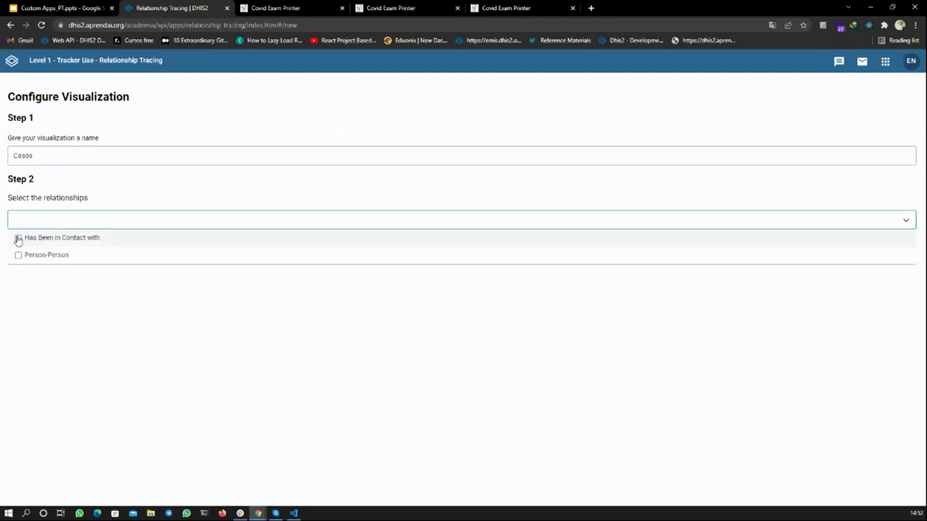
left_click(18, 239)
left_click(34, 269)
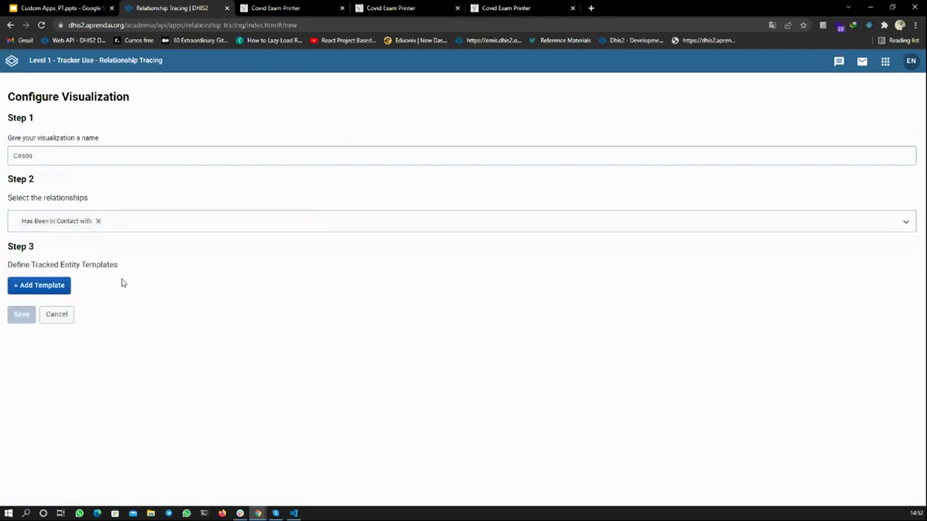
- Add a yellow Caso template on COVID-19 Vigilância Baseada no Caso
left_click(55, 288)
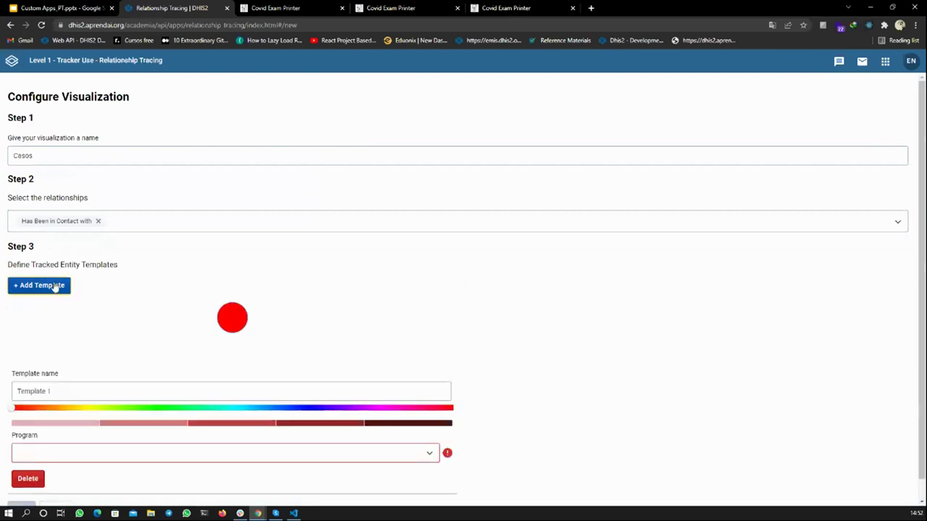
scroll(54, 288, "down", 1)
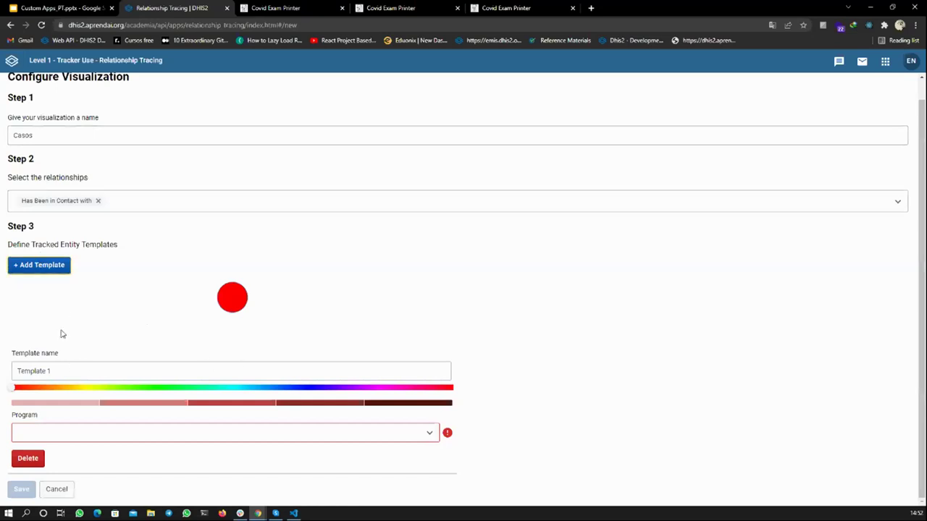
left_click(55, 370)
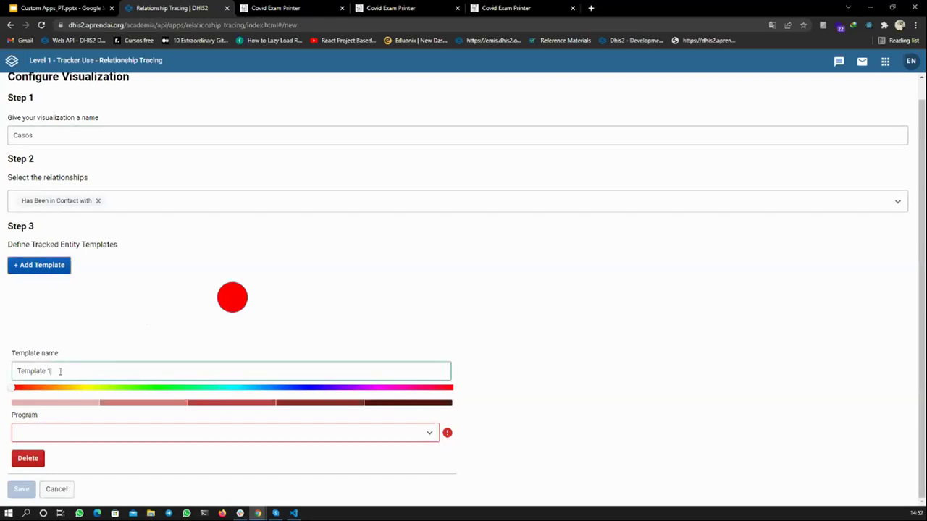
left_click_drag(59, 371, 13, 372)
type("Caso")
left_click_drag(14, 388, 66, 389)
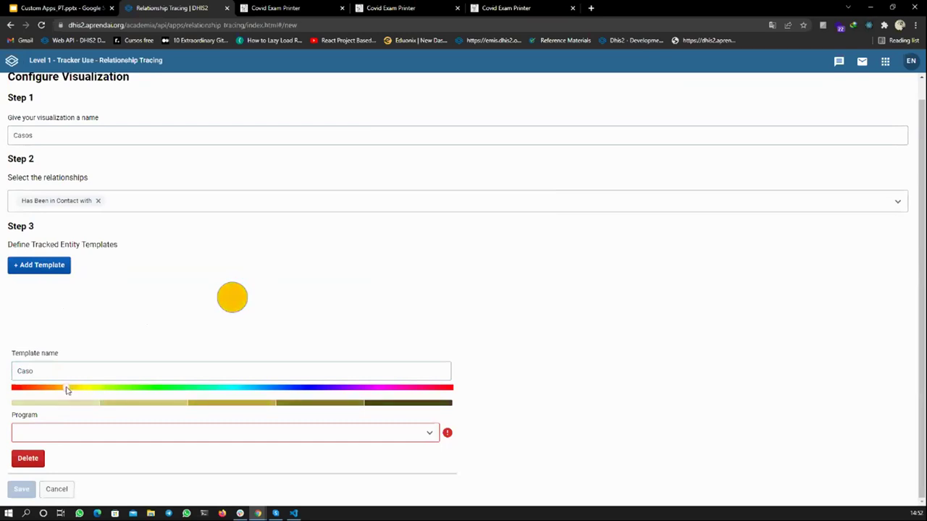
left_click(81, 437)
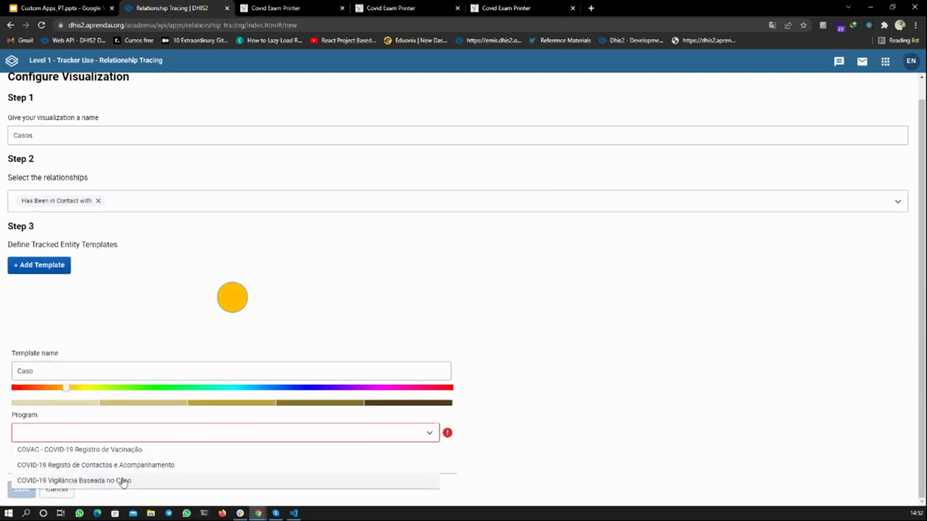
left_click(123, 481)
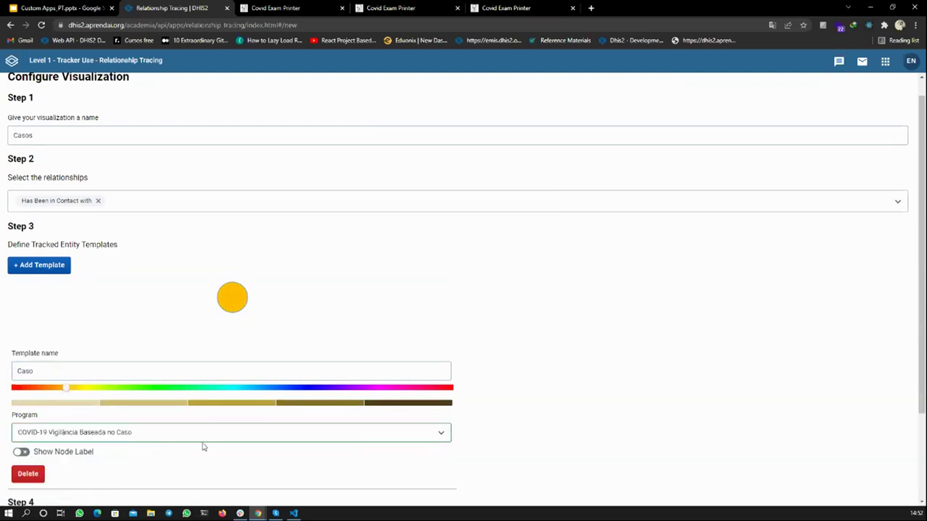
- Add a blue Contacto template on COVID-19 Registo de Contactos e Acompanhamento
left_click(33, 267)
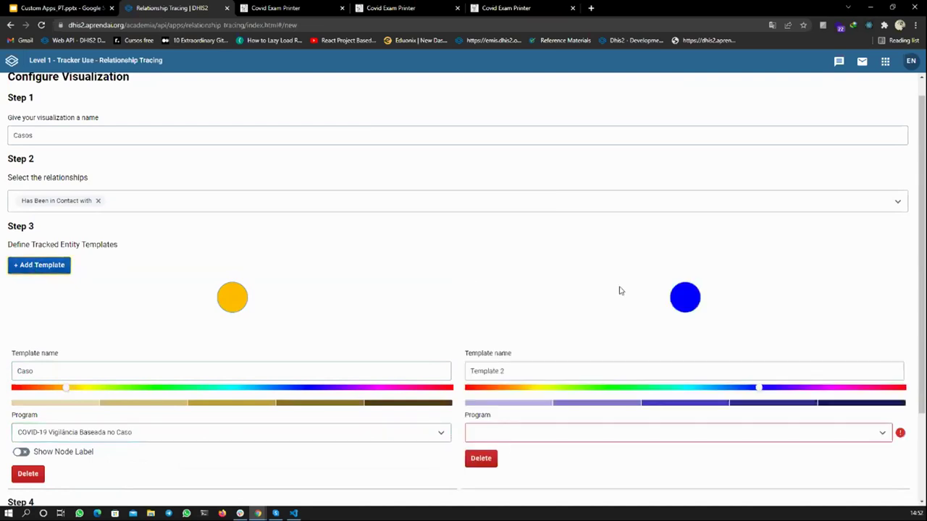
scroll(619, 290, "down", 3)
left_click_drag(509, 276, 464, 279)
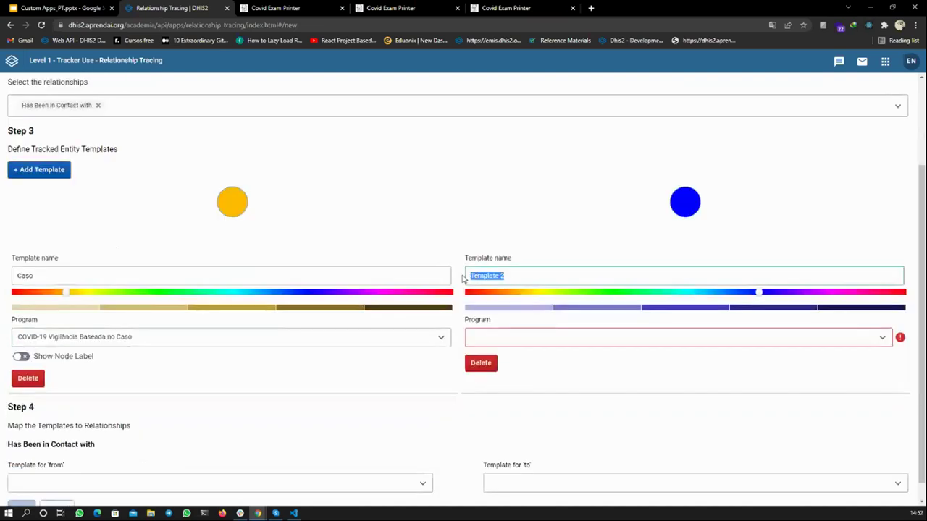
type("Contacto")
left_click(490, 337)
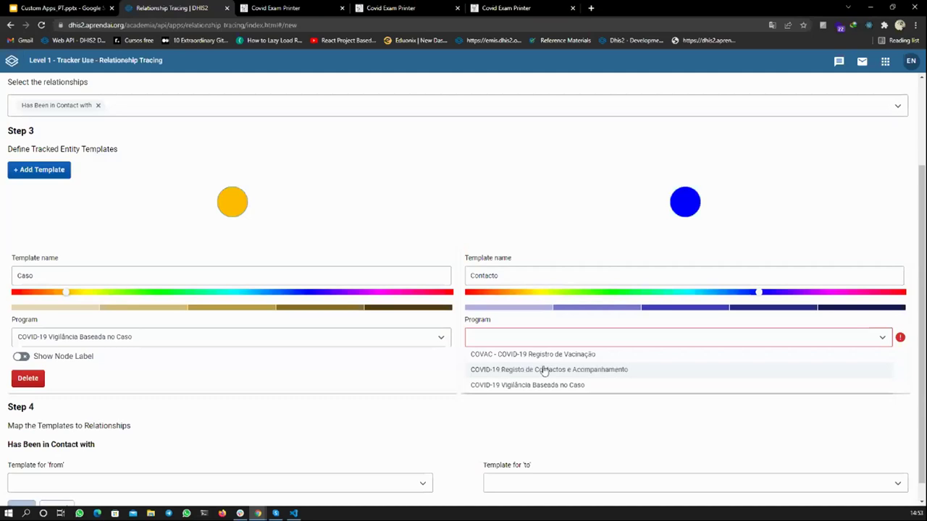
left_click(594, 373)
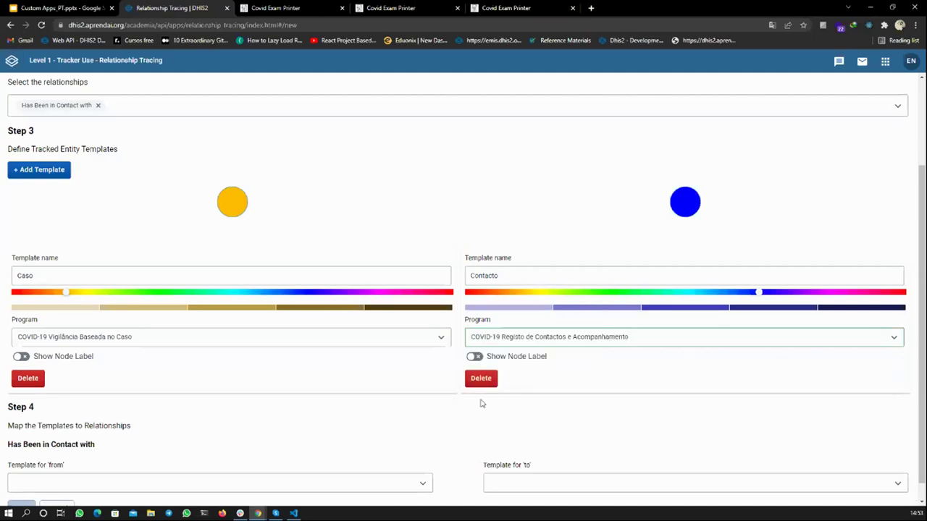
- Map the relationship from Caso to Contacto and save the Casos visualization
scroll(483, 404, "down", 1)
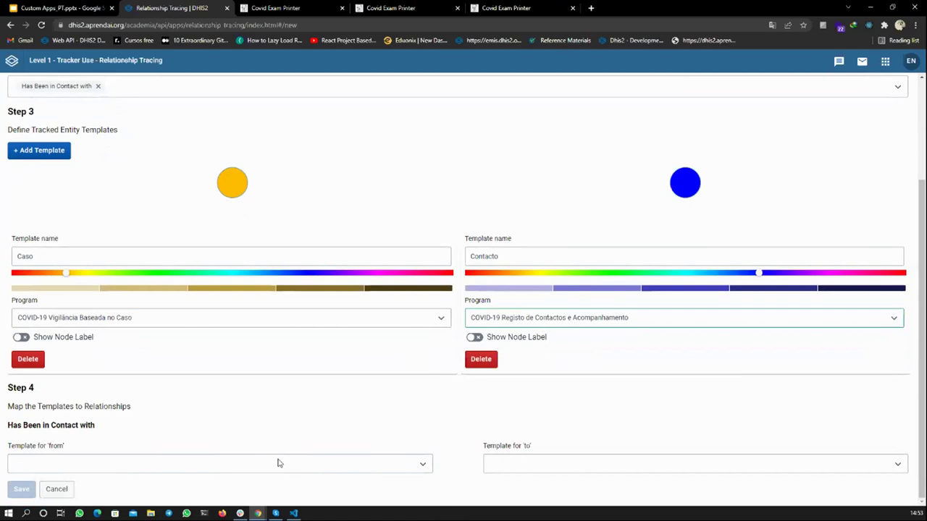
left_click(250, 472)
left_click(125, 428)
left_click(511, 467)
left_click(522, 451)
scroll(436, 441, "down", 1)
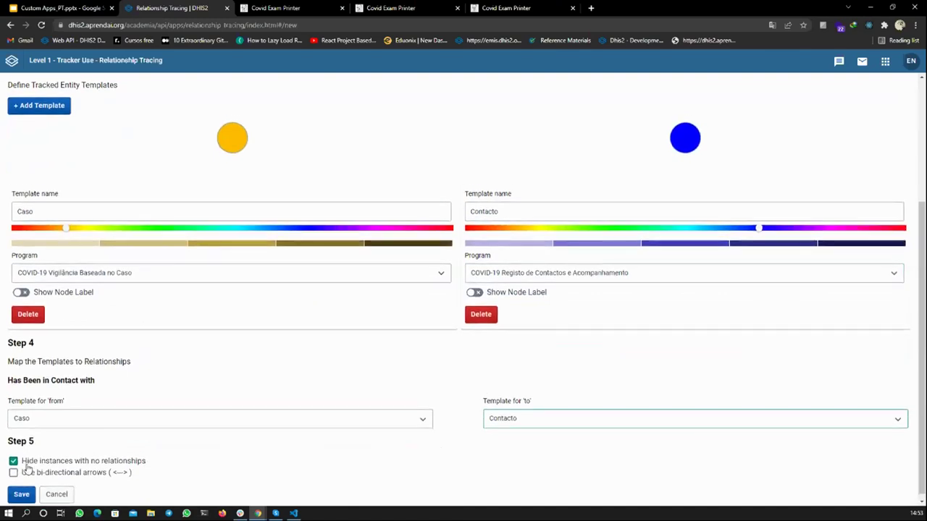
left_click(21, 496)
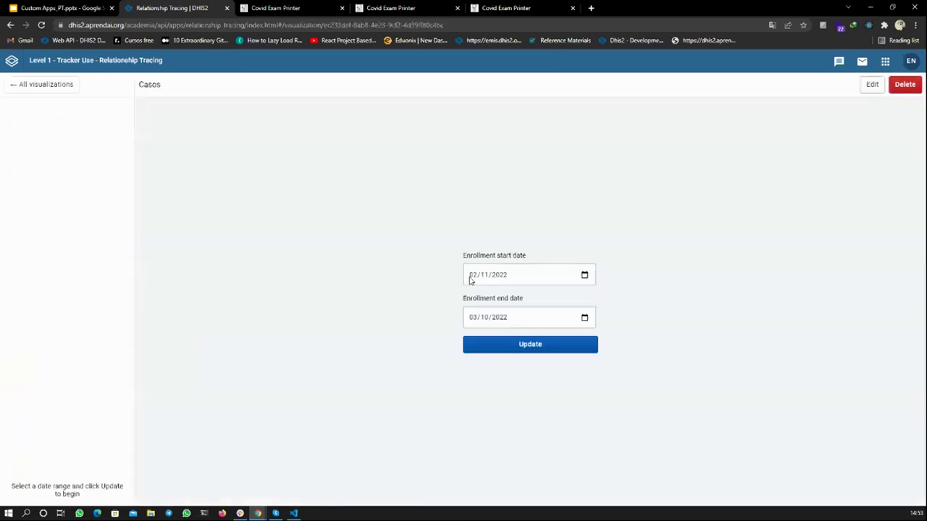
- Redraw Casos for the enrollment dates and open a blue contact's record in Tracker Capture
left_click(471, 276)
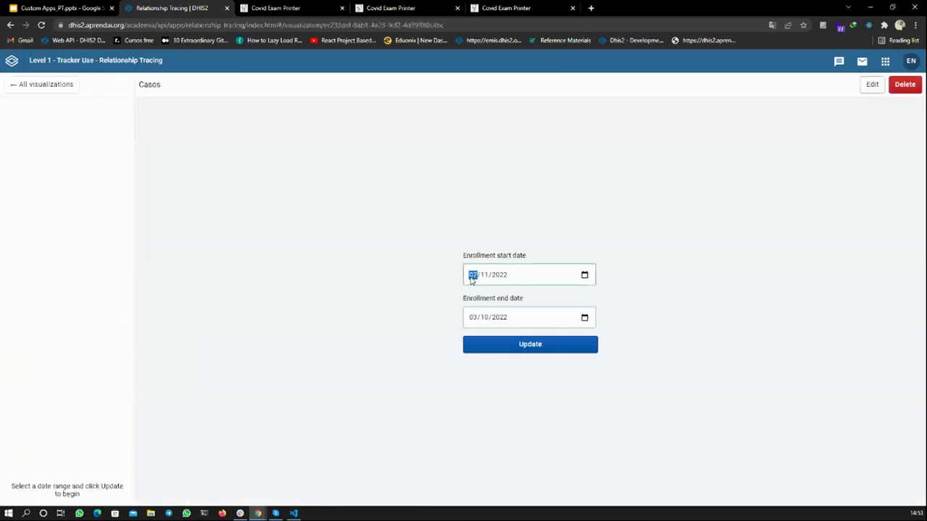
left_click(472, 317)
left_click(472, 275)
left_click(498, 345)
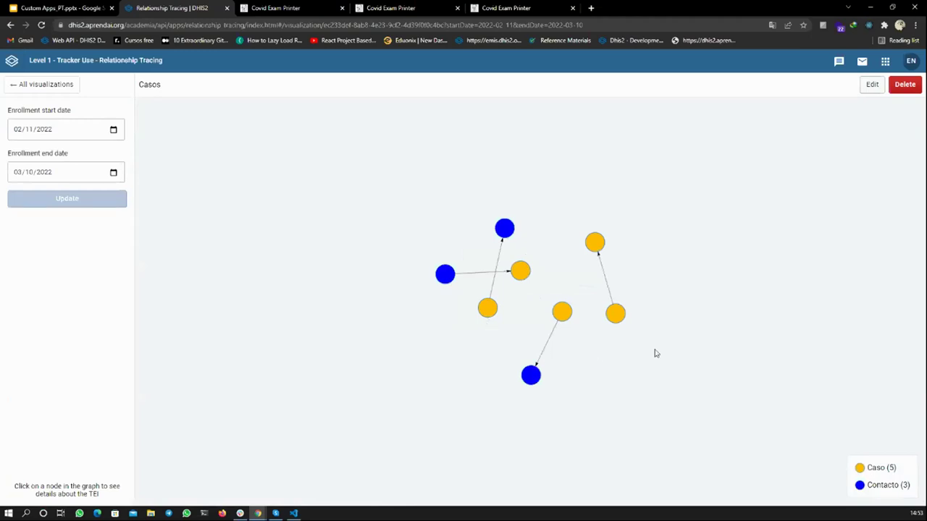
left_click(529, 379)
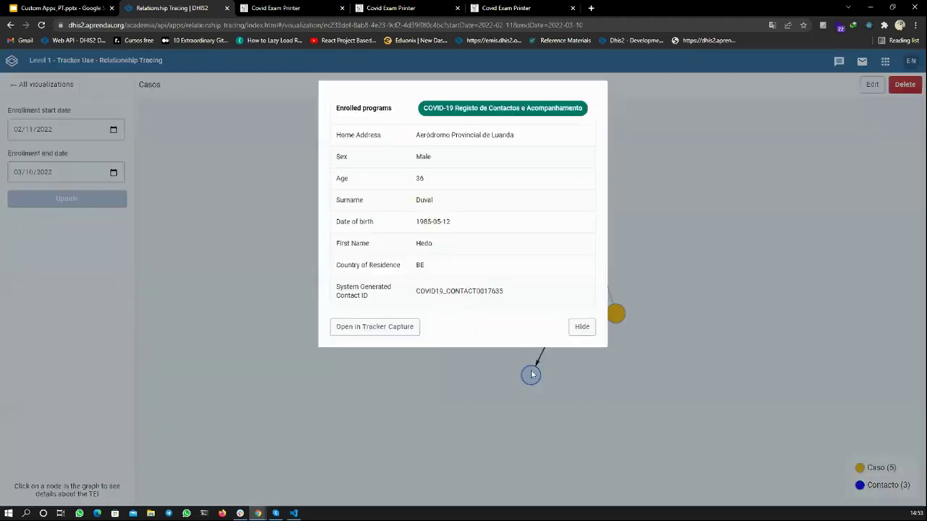
left_click(374, 327)
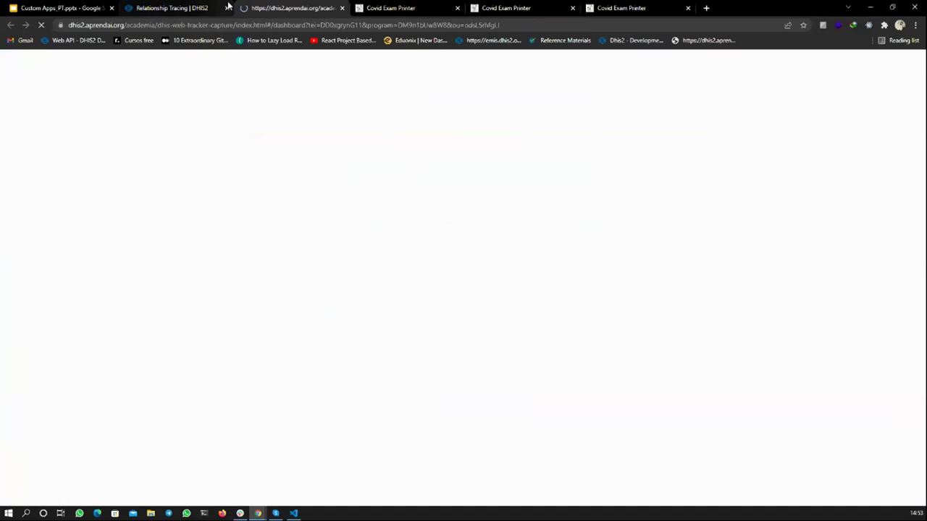
- Present the Custom Apps_PT slides full screen from the dhis2 academy title slide
left_click(203, 7)
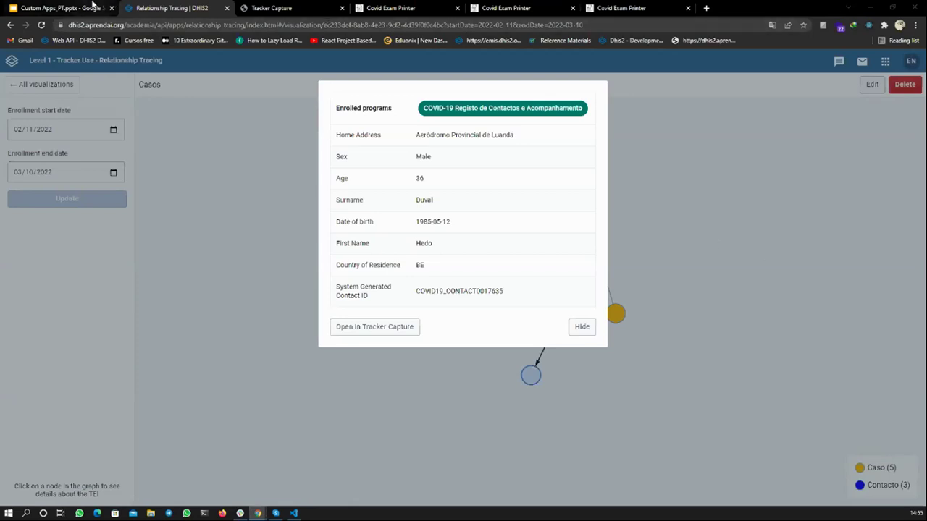
left_click(93, 6)
left_click(55, 111)
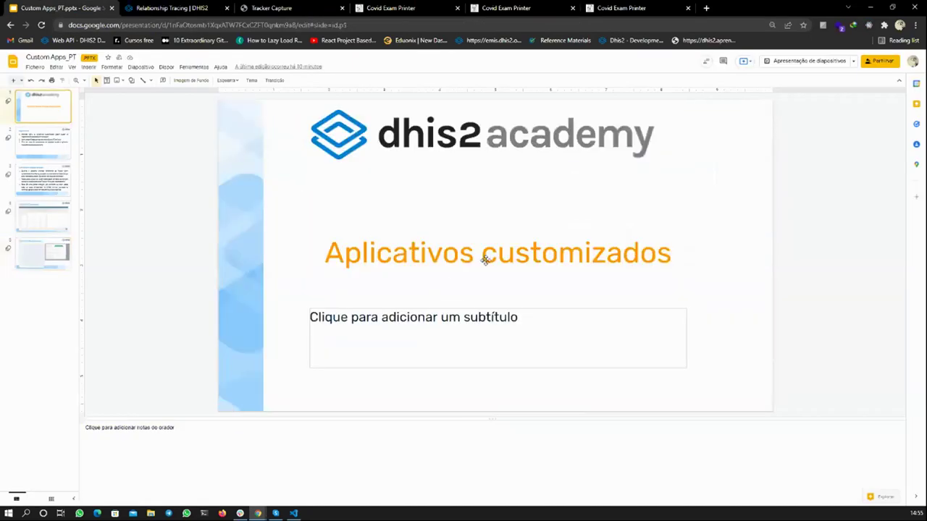
left_click(799, 64)
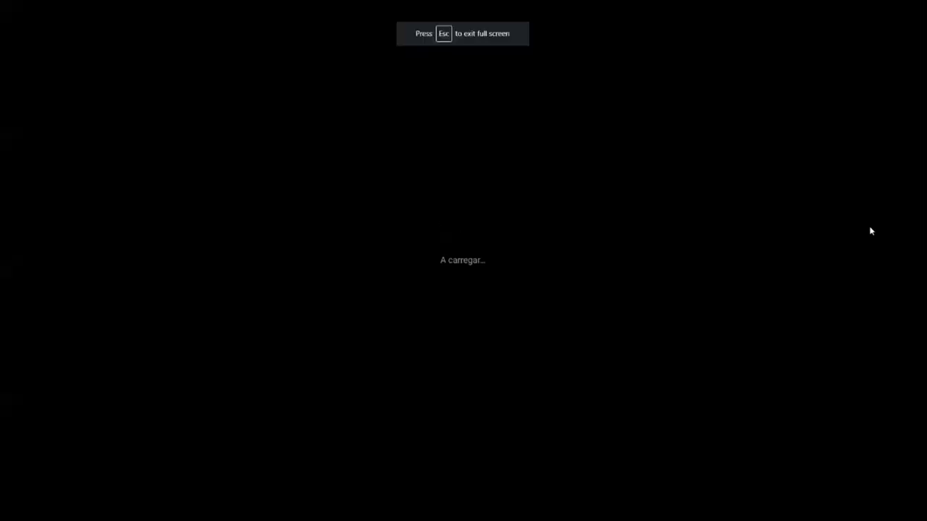